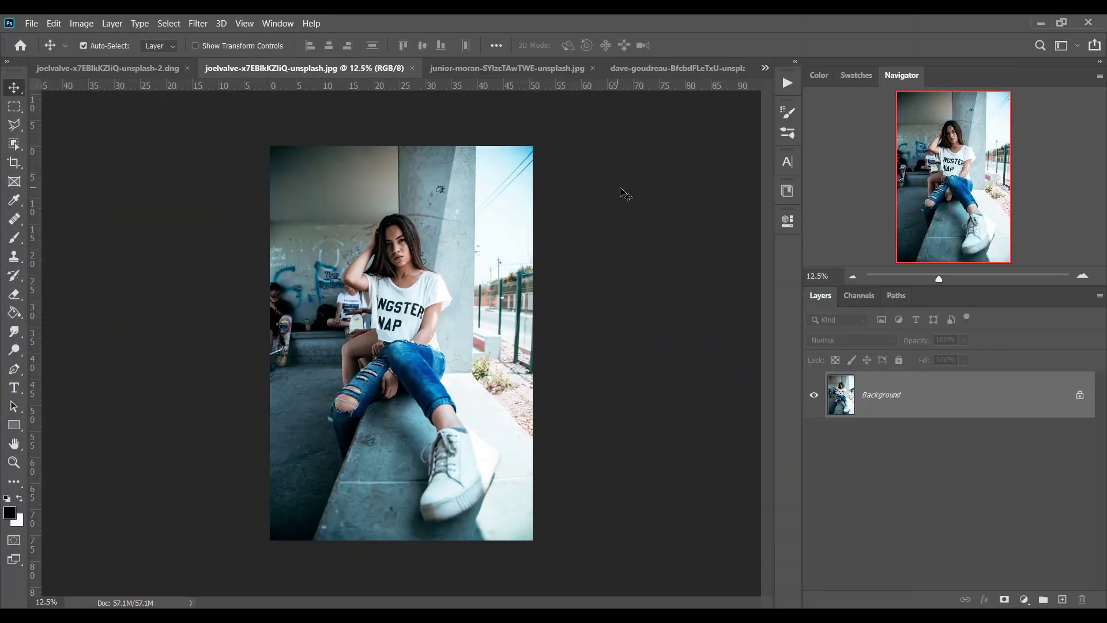
Preview the finished desaturated grade, then go back to the original colour photo
click(106, 68)
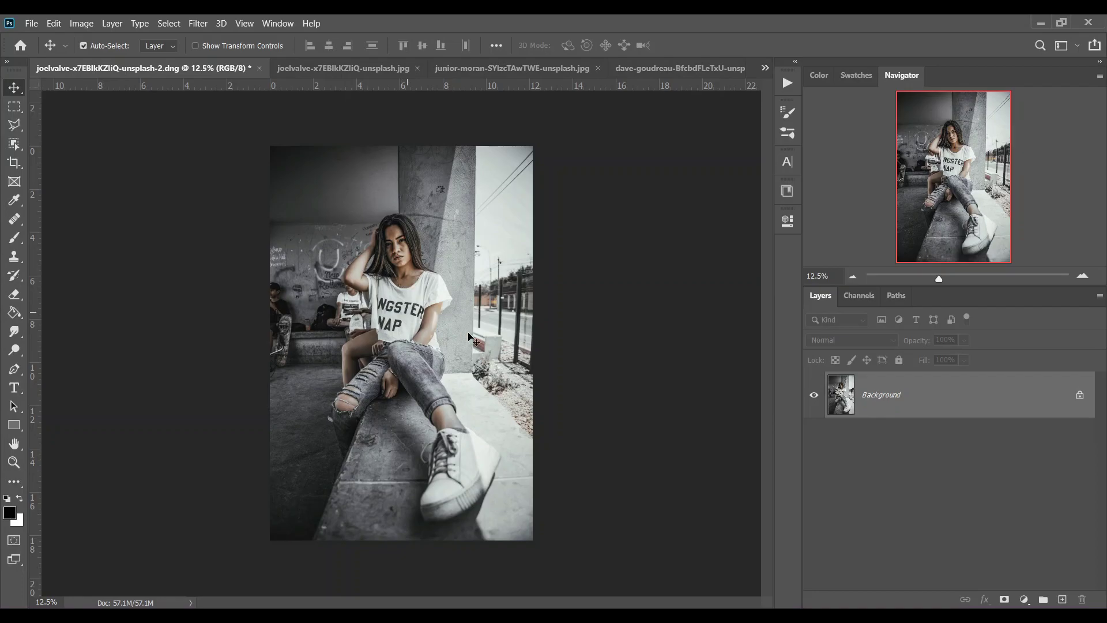
click(397, 67)
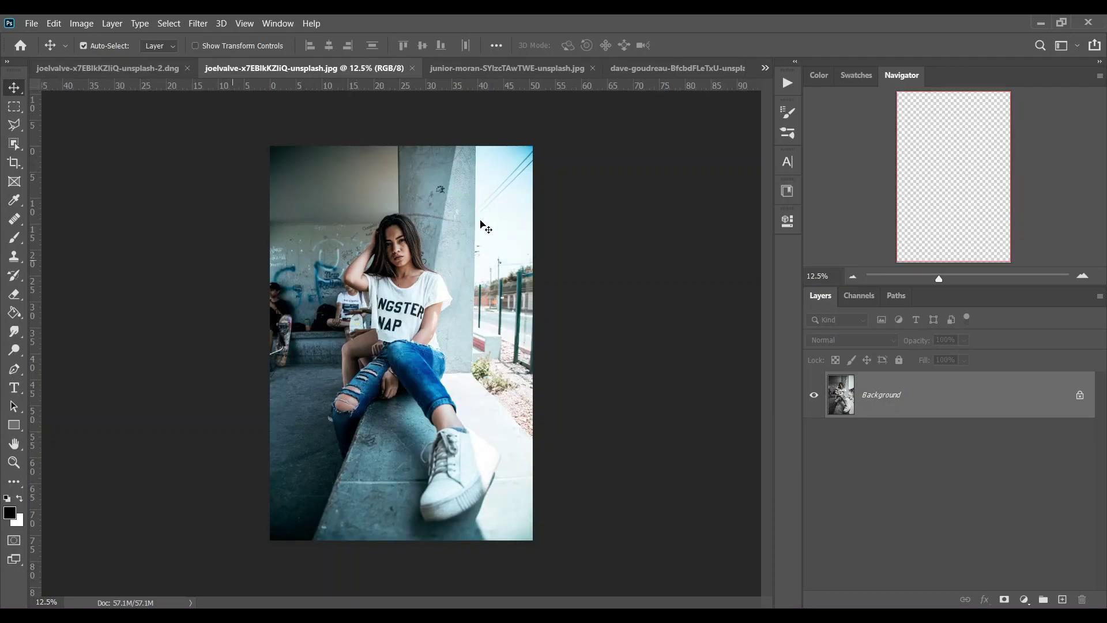
key(ctrl+plus)
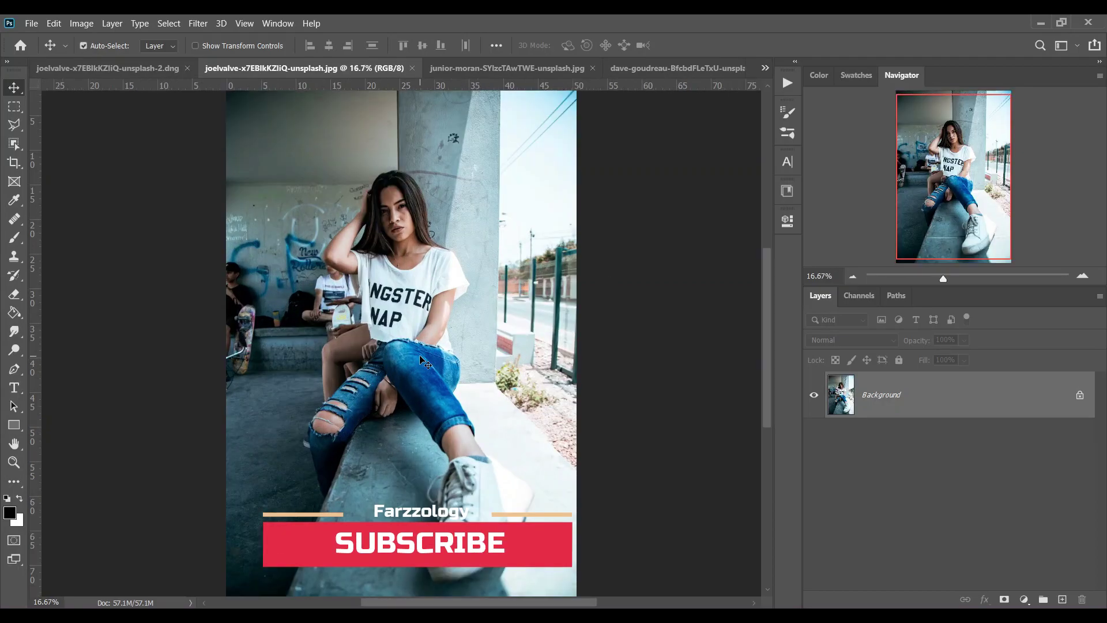
Duplicate the Background to Layer 1 and convert Layer 1 to a smart object
key(ctrl+j)
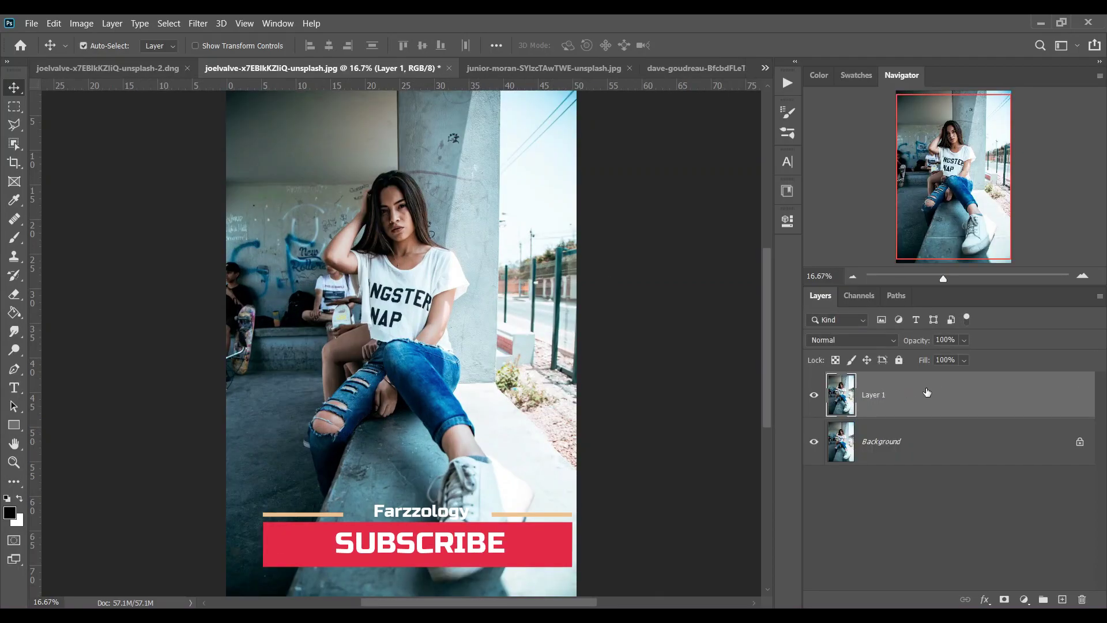
right_click(926, 393)
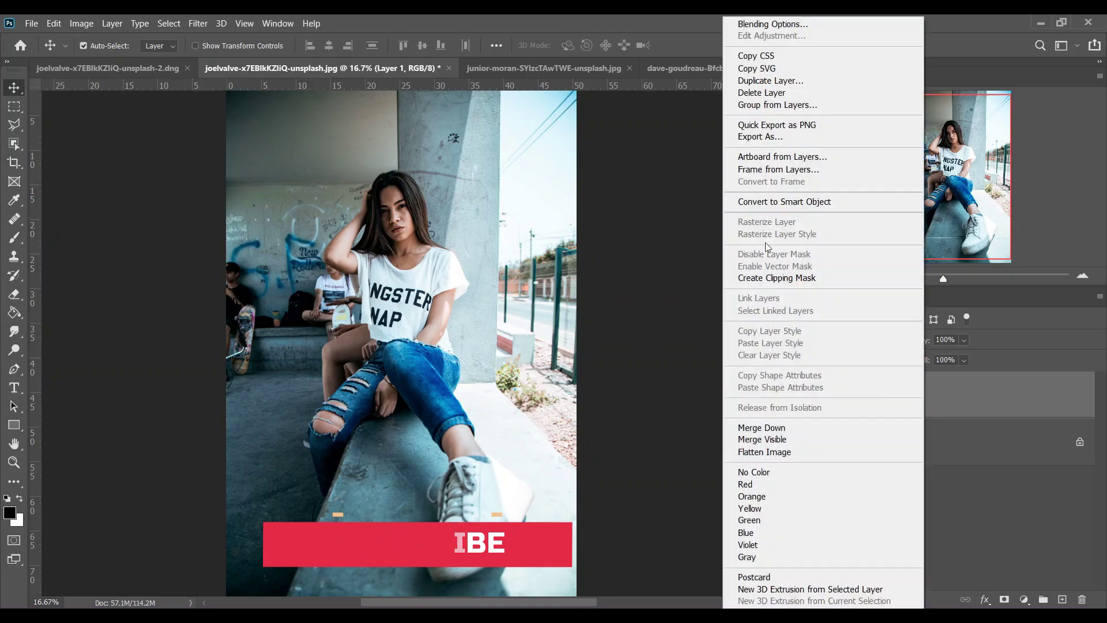
click(779, 201)
click(198, 23)
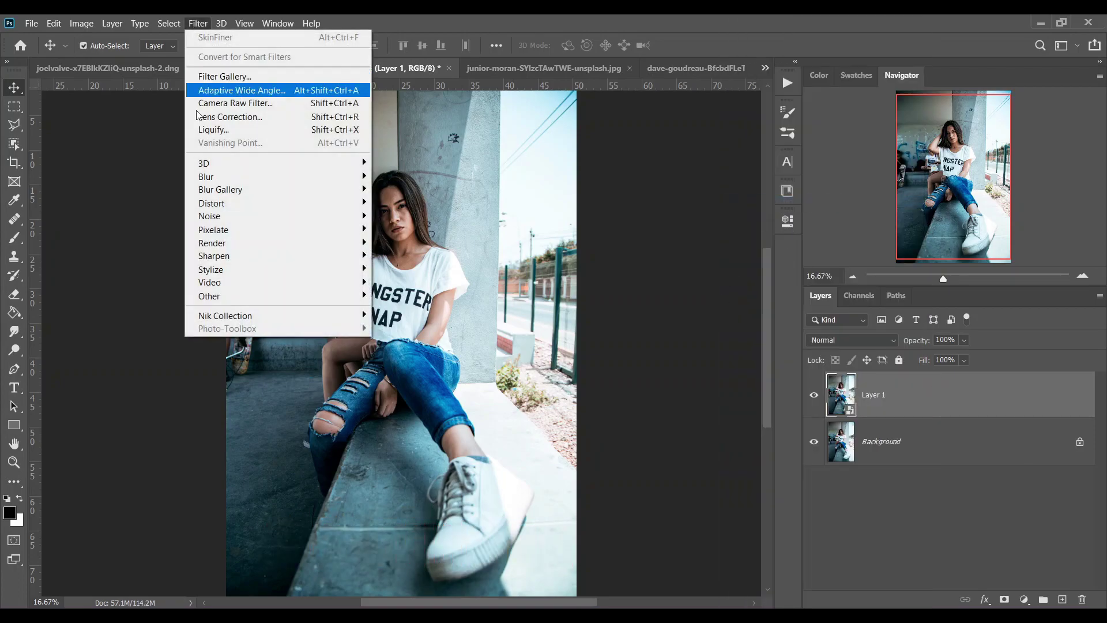
In Camera Raw Filter, set Exposure -0.60, Contrast +14, Highlights -17 and Shadows +83
click(274, 105)
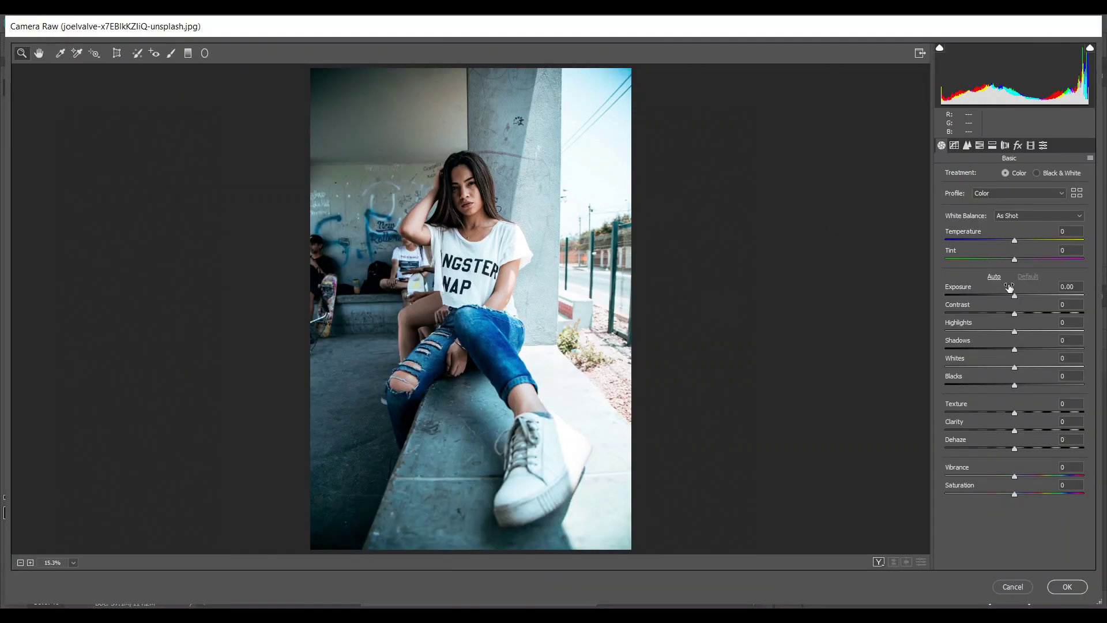
drag(1013, 295, 1006, 296)
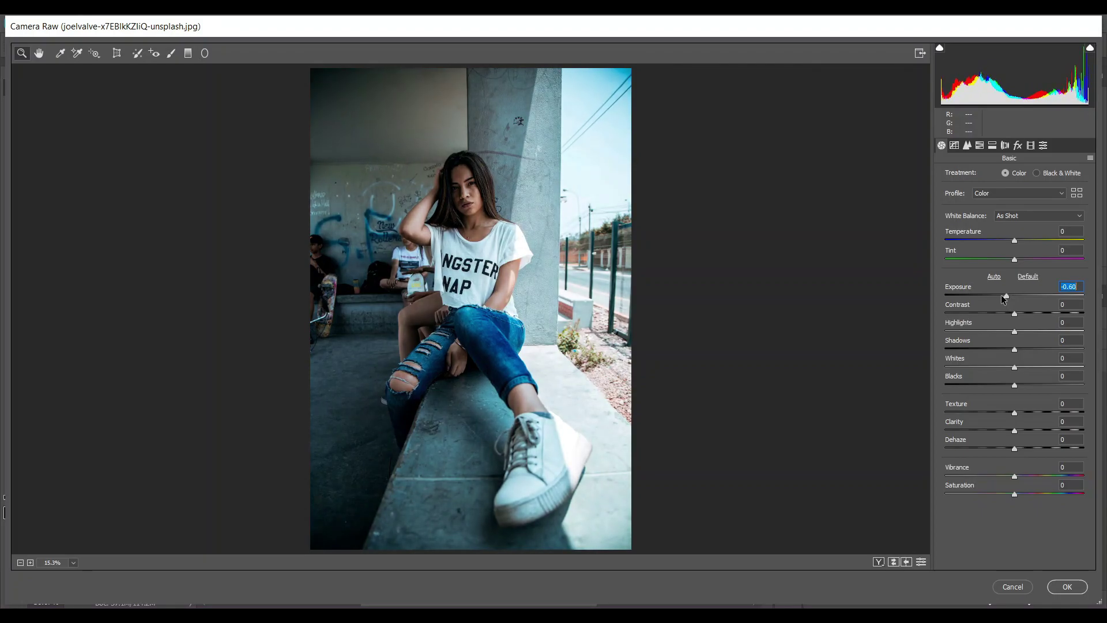
click(1026, 313)
drag(1025, 313, 1022, 313)
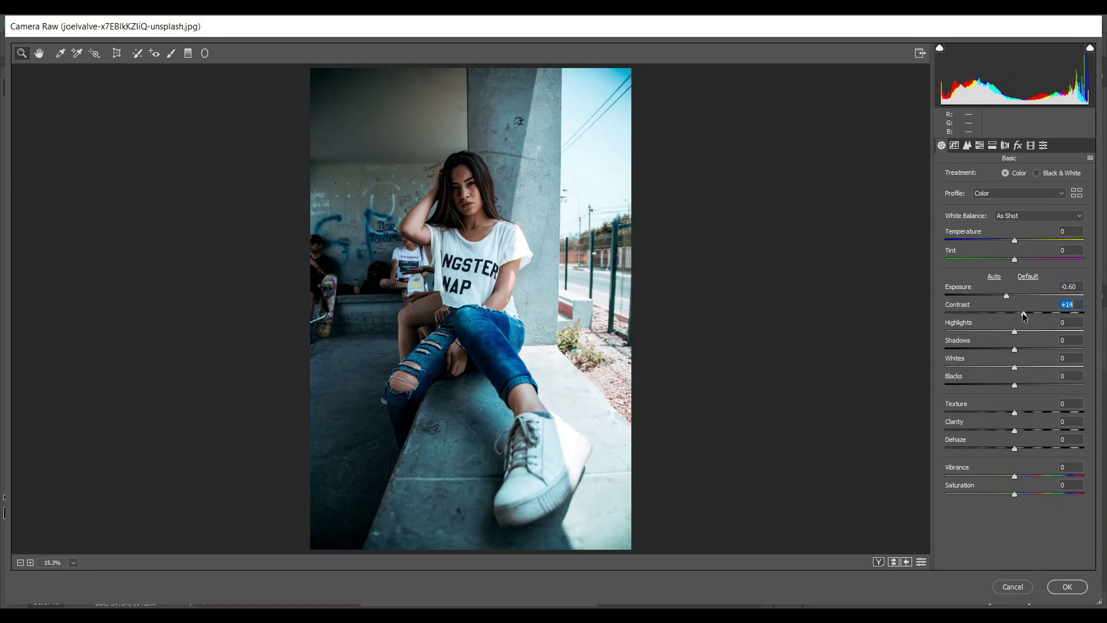
click(997, 333)
drag(996, 333, 1004, 332)
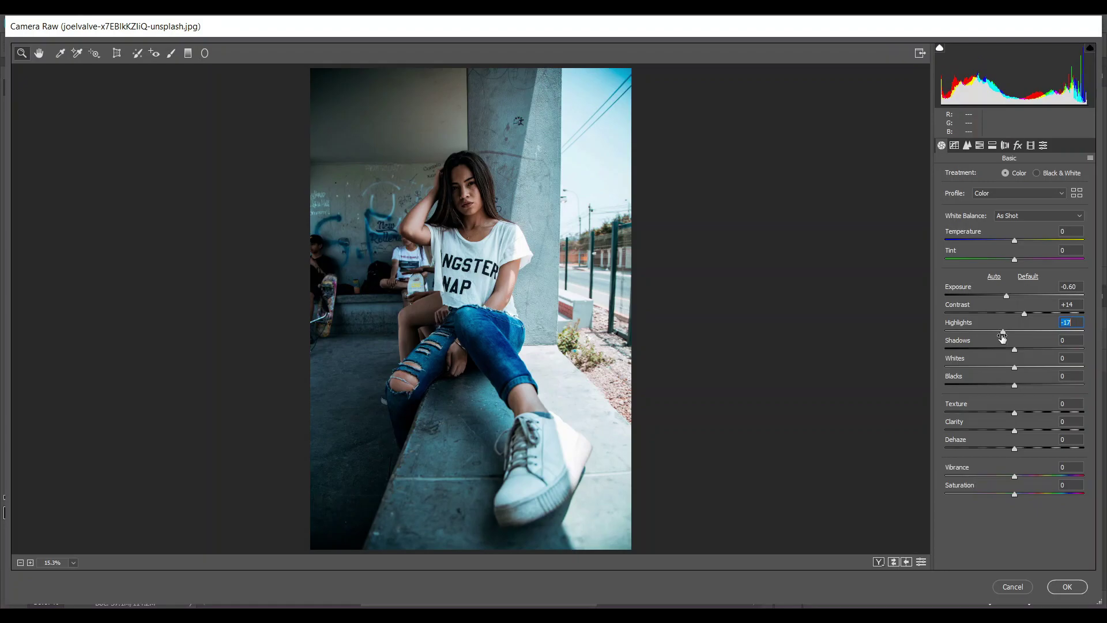
click(1057, 349)
drag(1056, 348, 1072, 350)
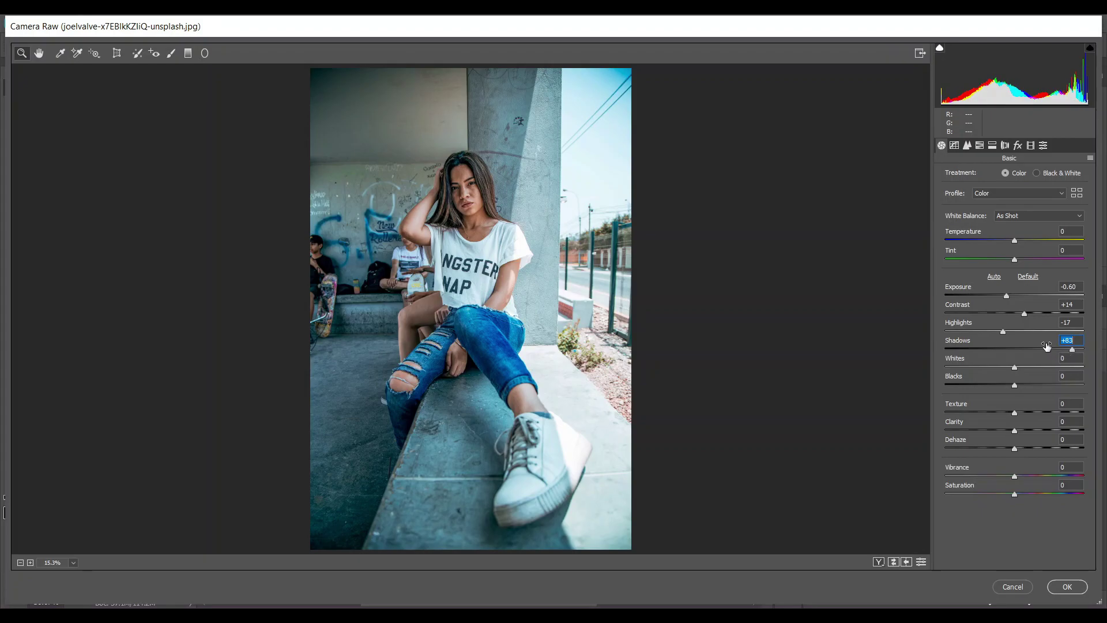
Set Whites -26, Blacks +12, Clarity +8 and Vibrance -17, viewing Before/After
click(999, 367)
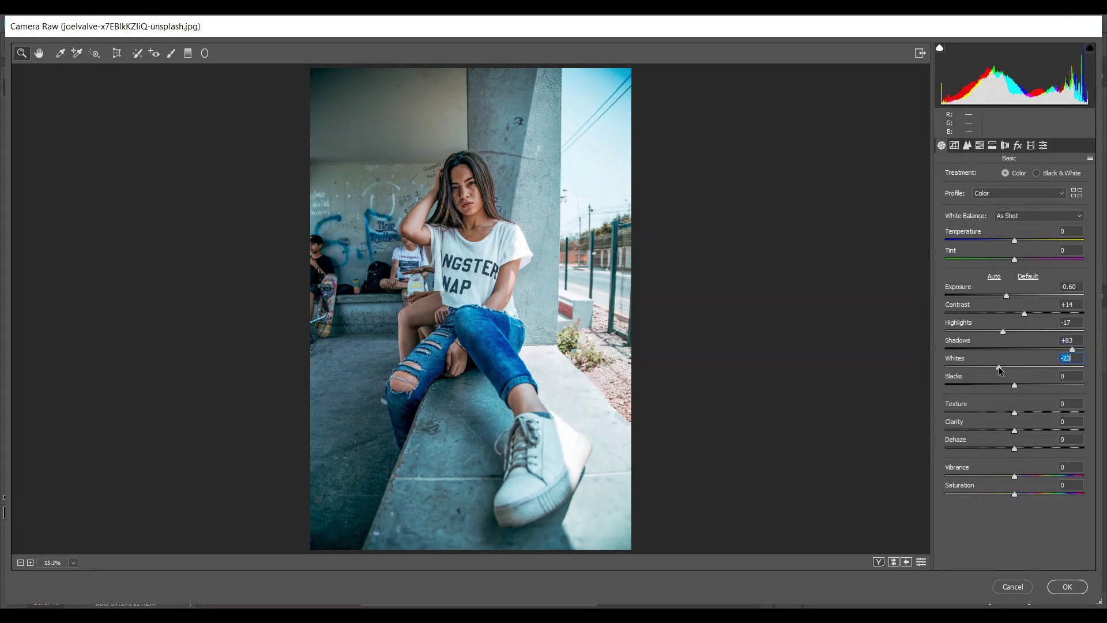
drag(998, 366, 998, 365)
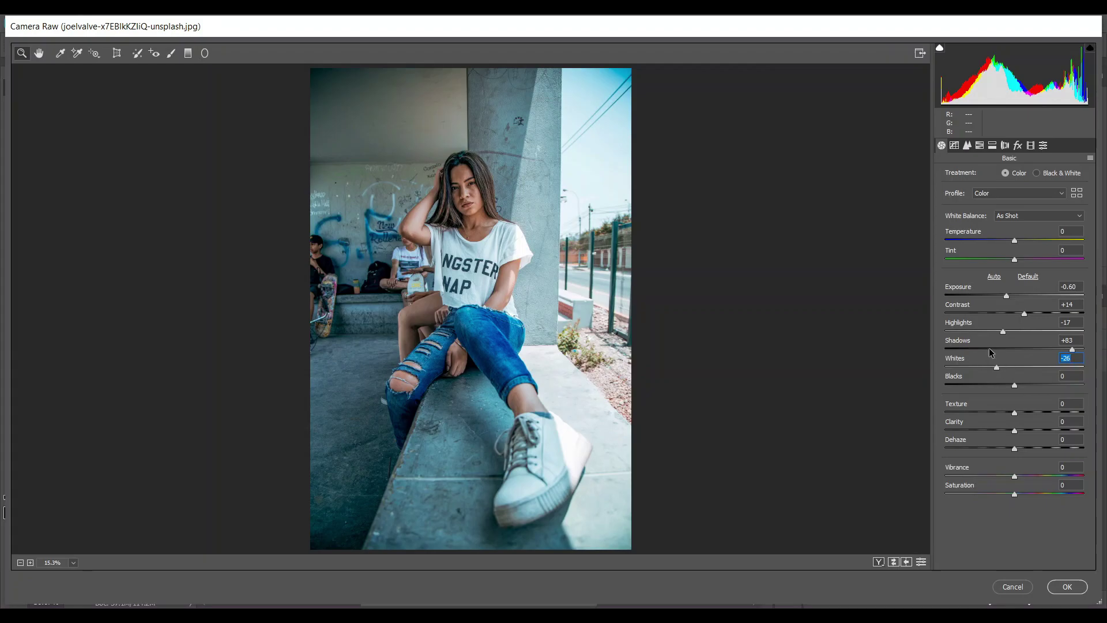
key(q)
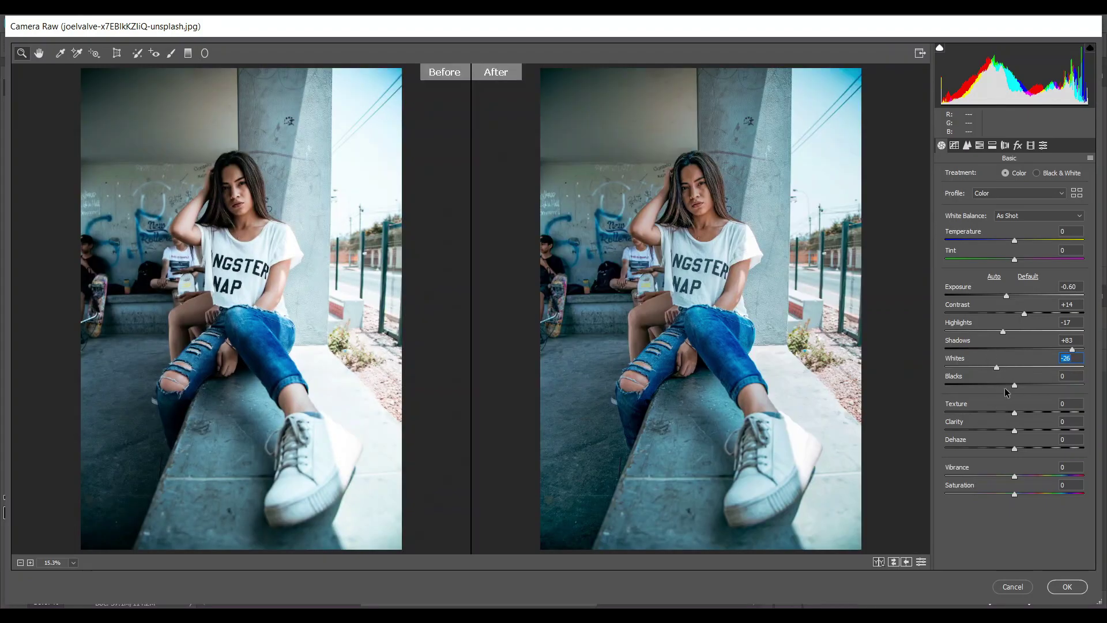
key(Tab)
drag(1016, 386, 1022, 385)
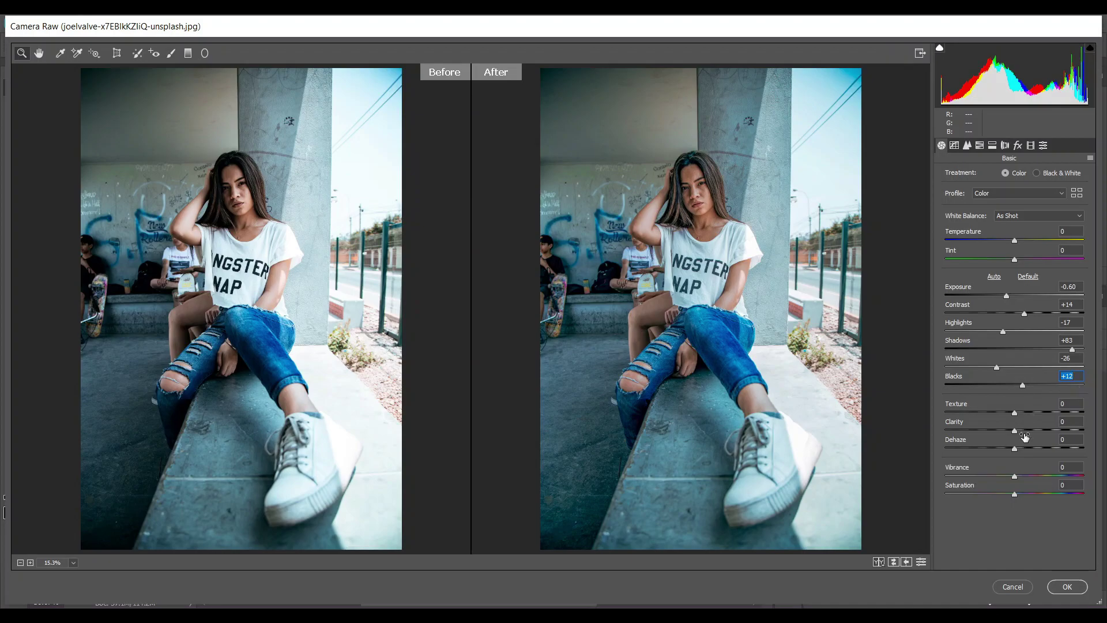
drag(1016, 430, 1020, 432)
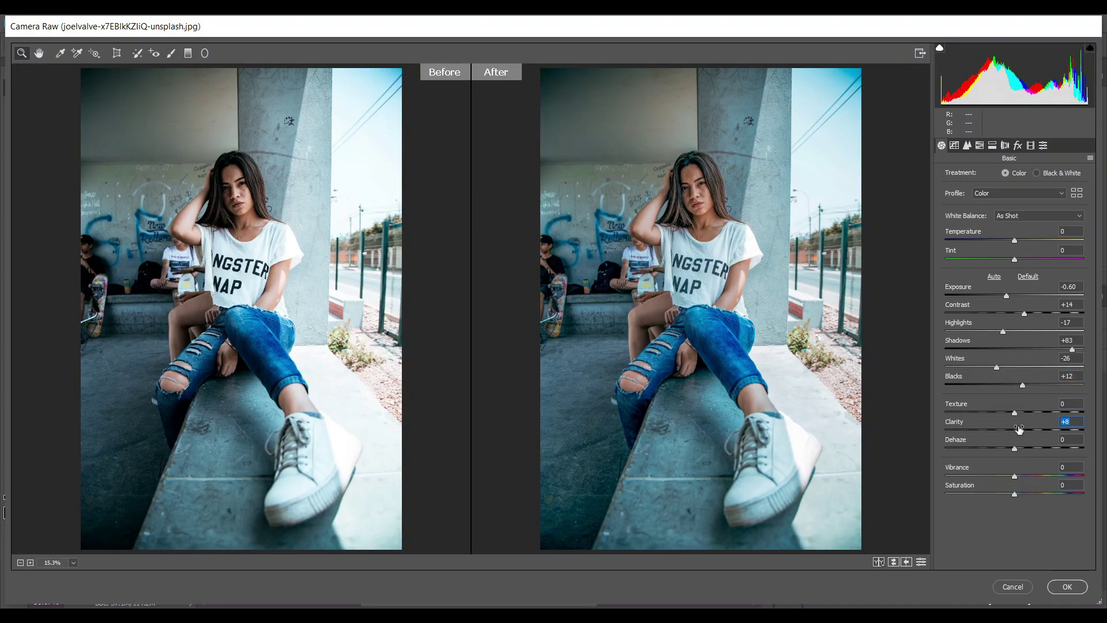
click(1001, 476)
drag(999, 476, 1003, 476)
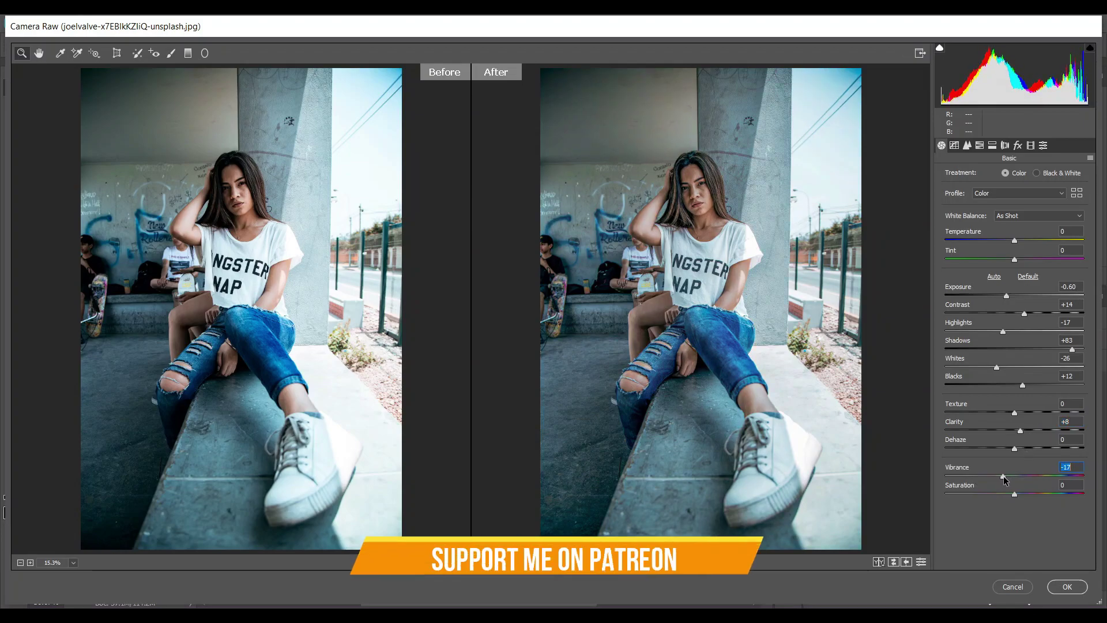
On the RGB point curve, fade blacks to 13, add a 137/128 midpoint, lower whites to 238
click(954, 144)
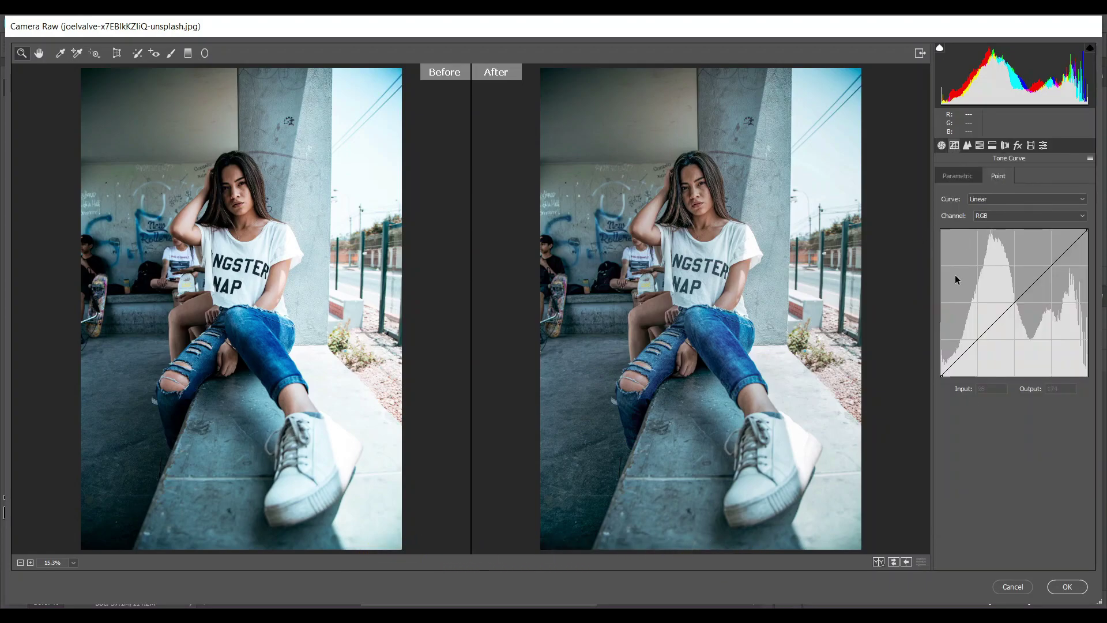
drag(941, 377, 940, 372)
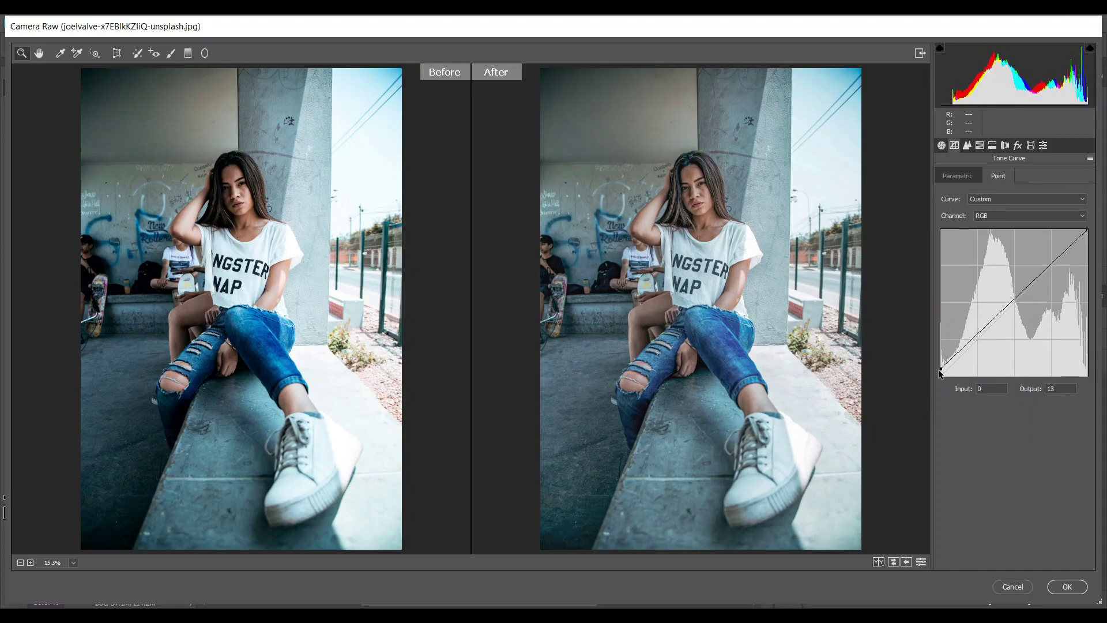
click(981, 387)
drag(993, 318, 1006, 306)
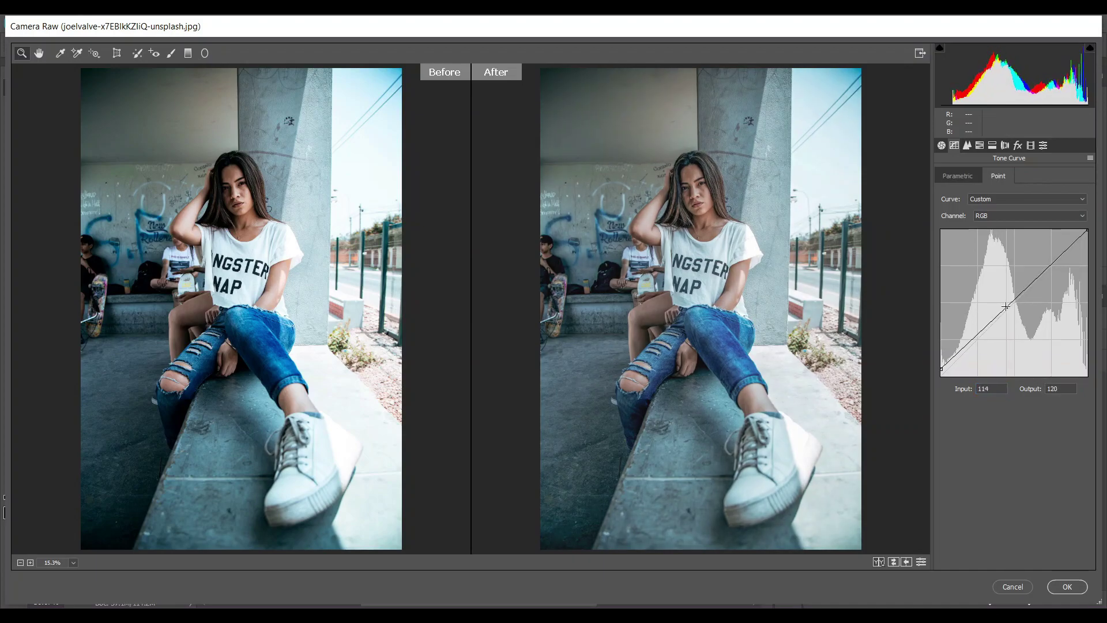
click(996, 389)
text(13)
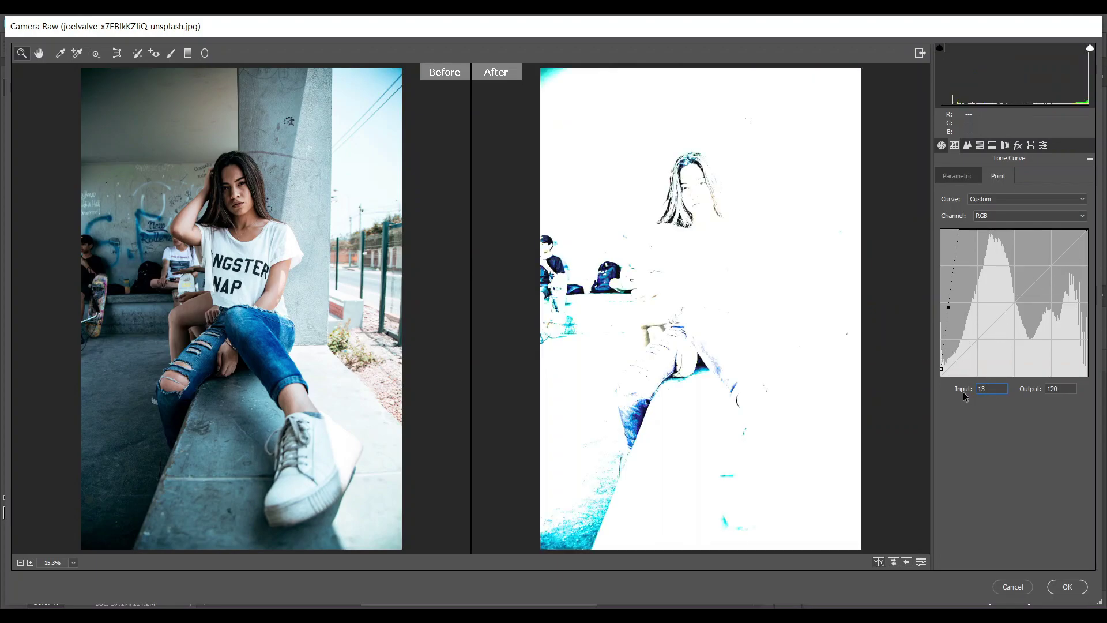
text(7)
key(Tab)
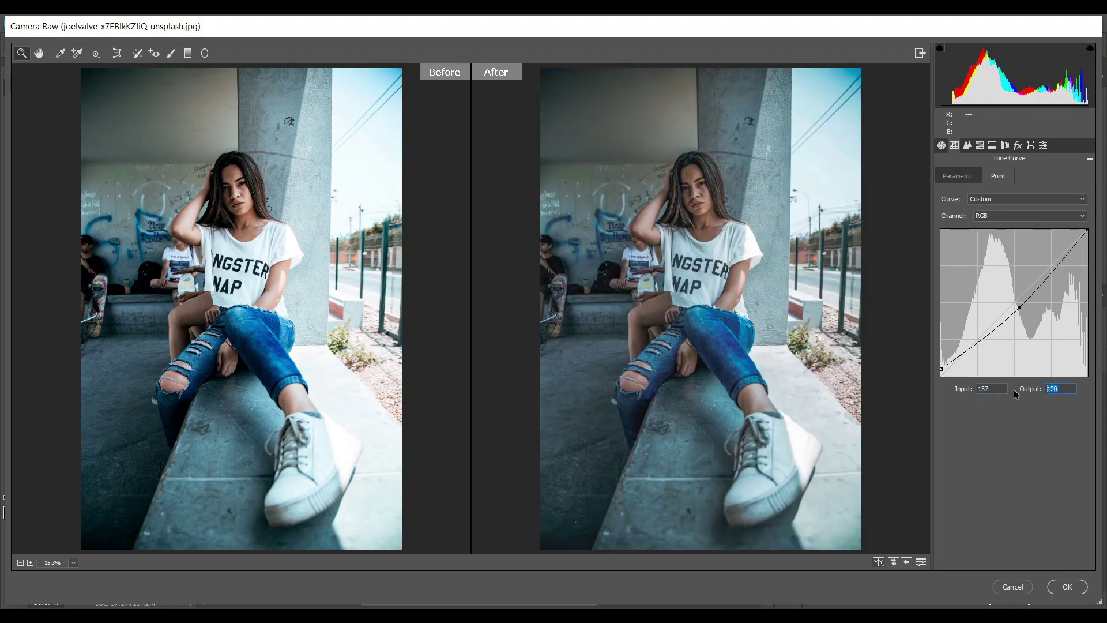
text(128)
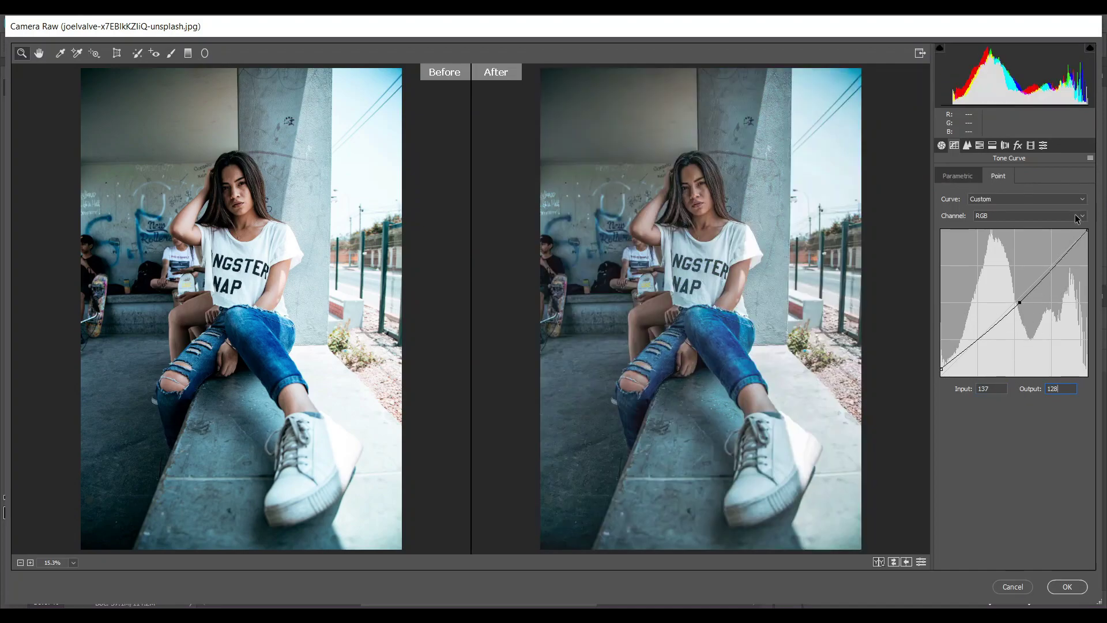
drag(1086, 230, 1094, 238)
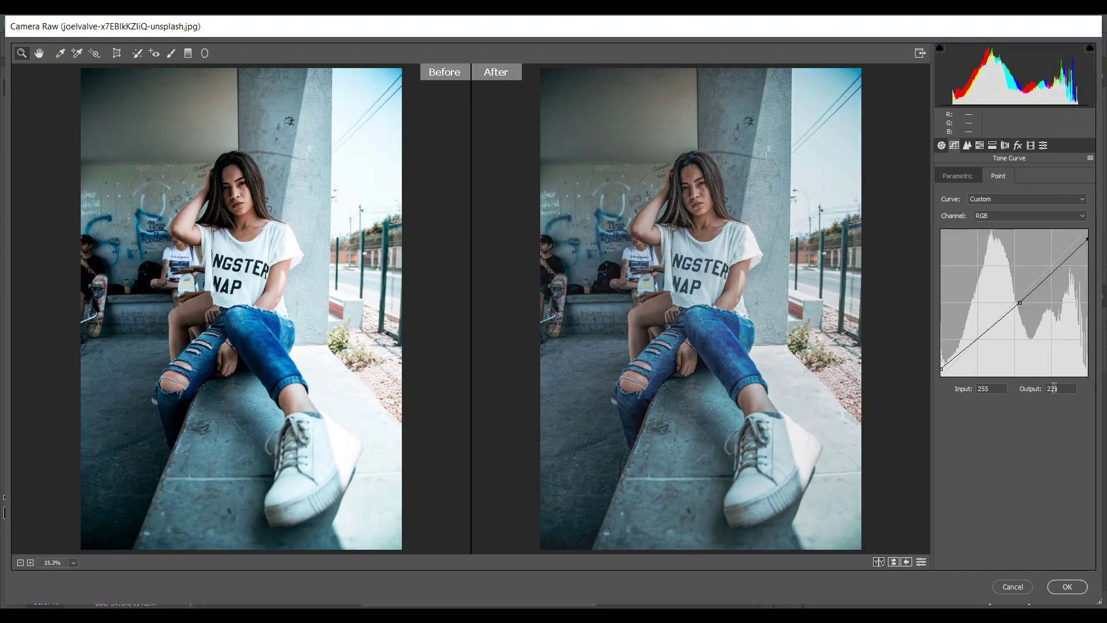
Switch the tone curve to the Red channel and add a shadow point at 67/46
click(1006, 217)
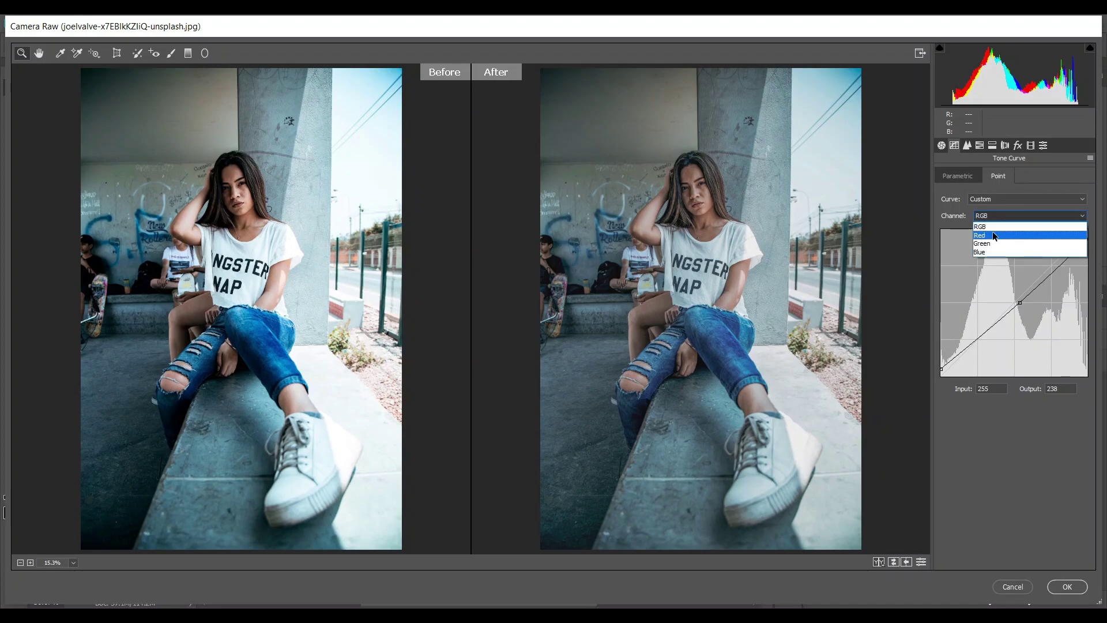
click(993, 233)
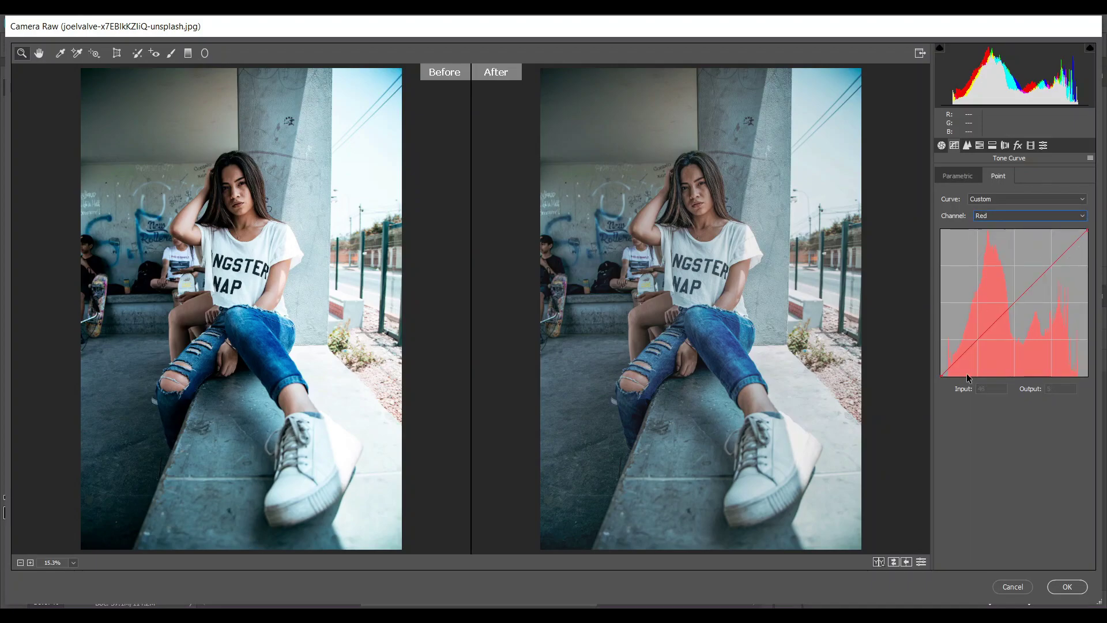
click(971, 350)
click(956, 392)
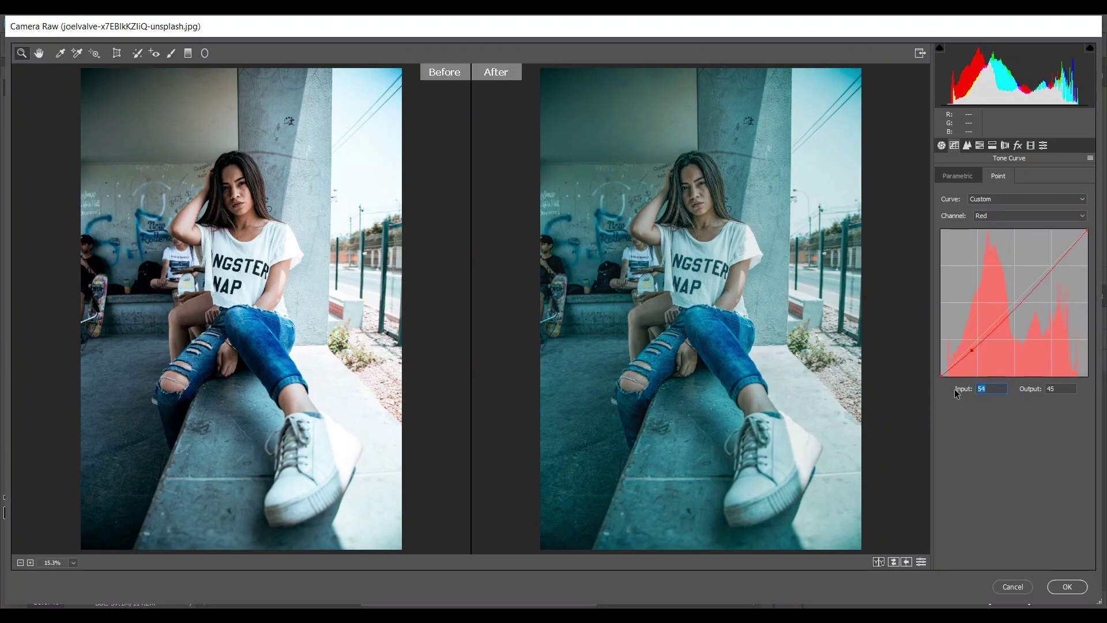
text(67)
click(1060, 388)
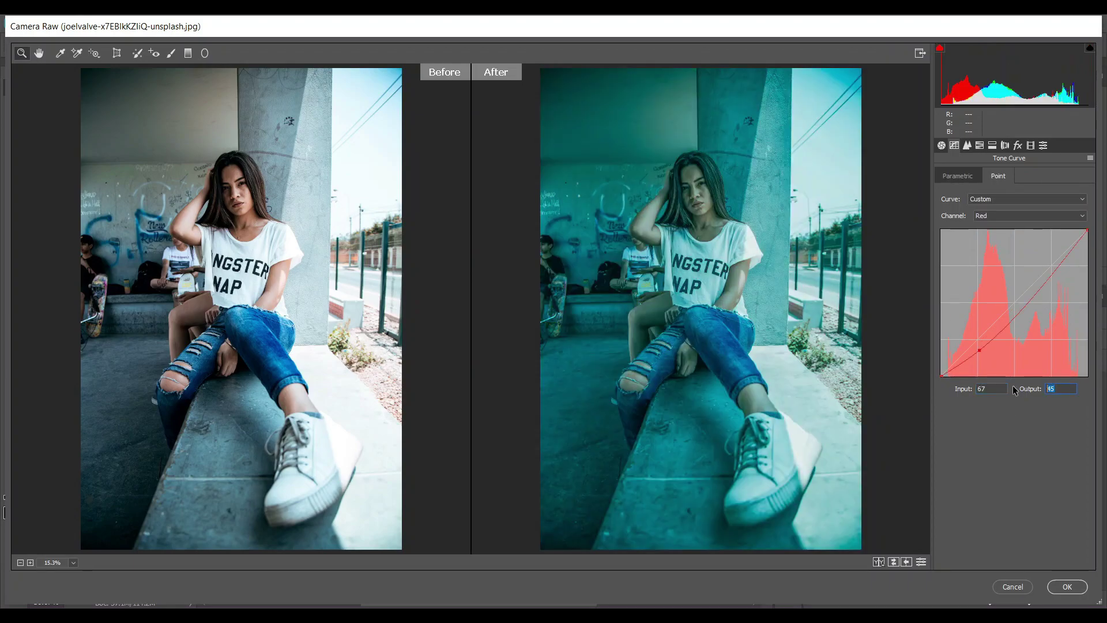
text(46)
Add red-curve points at Input 129/Output 129 and Input 181/Output 191
click(1018, 309)
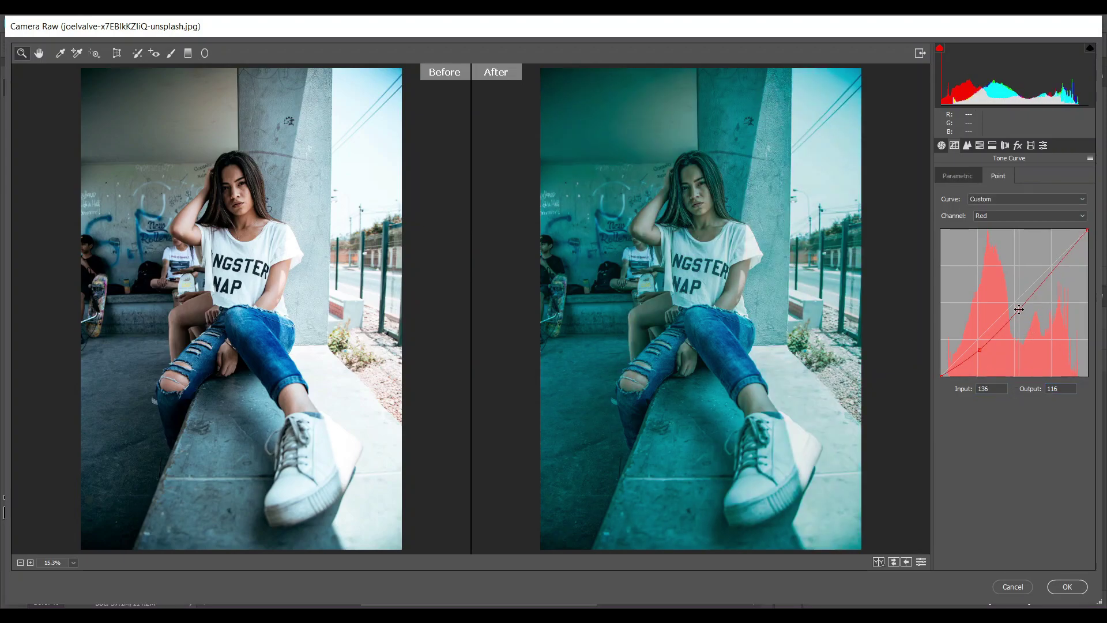
click(987, 390)
text(129)
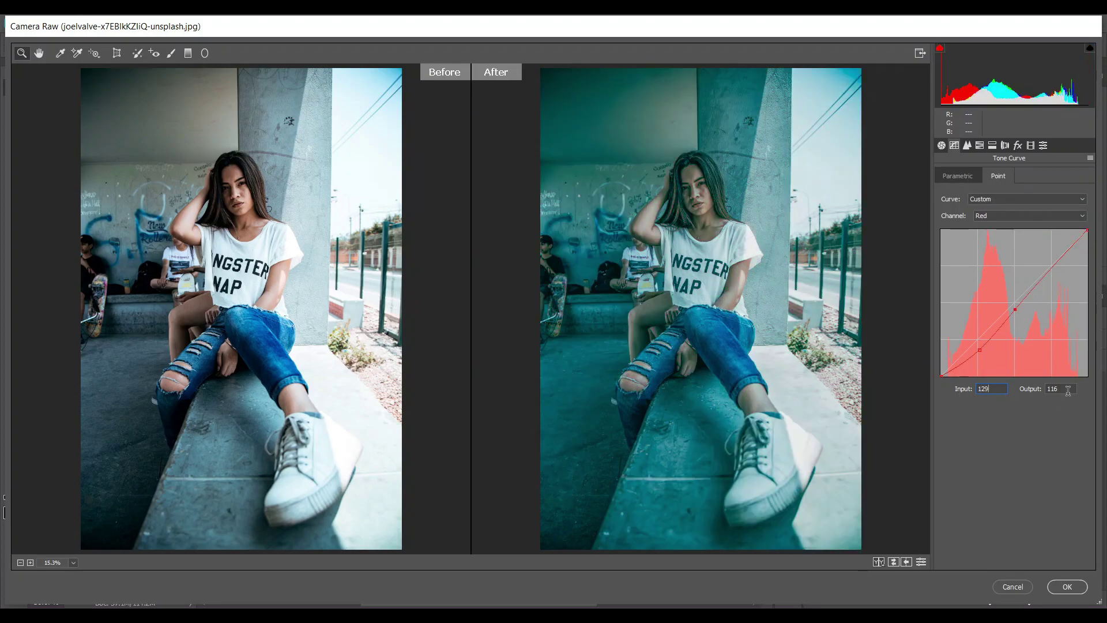
key(Tab)
text(129)
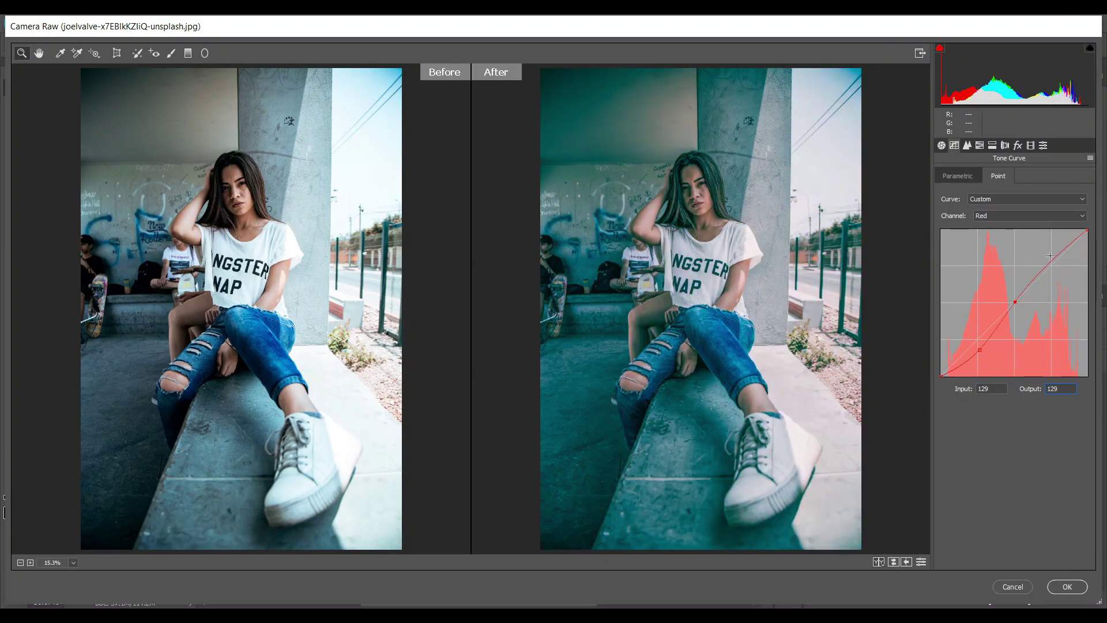
click(1050, 255)
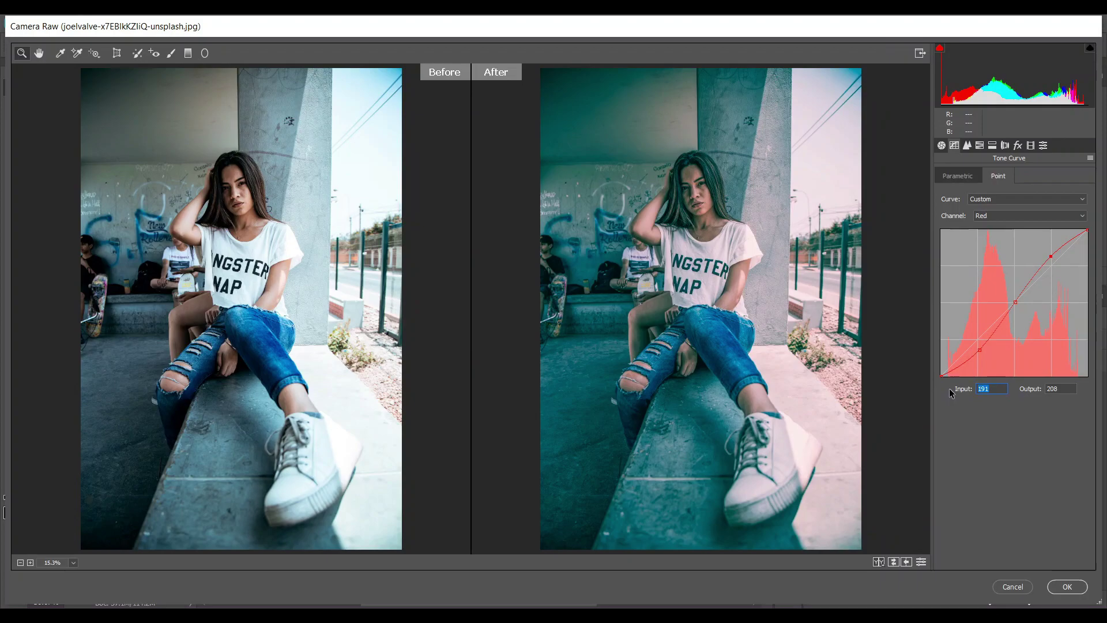
text(181)
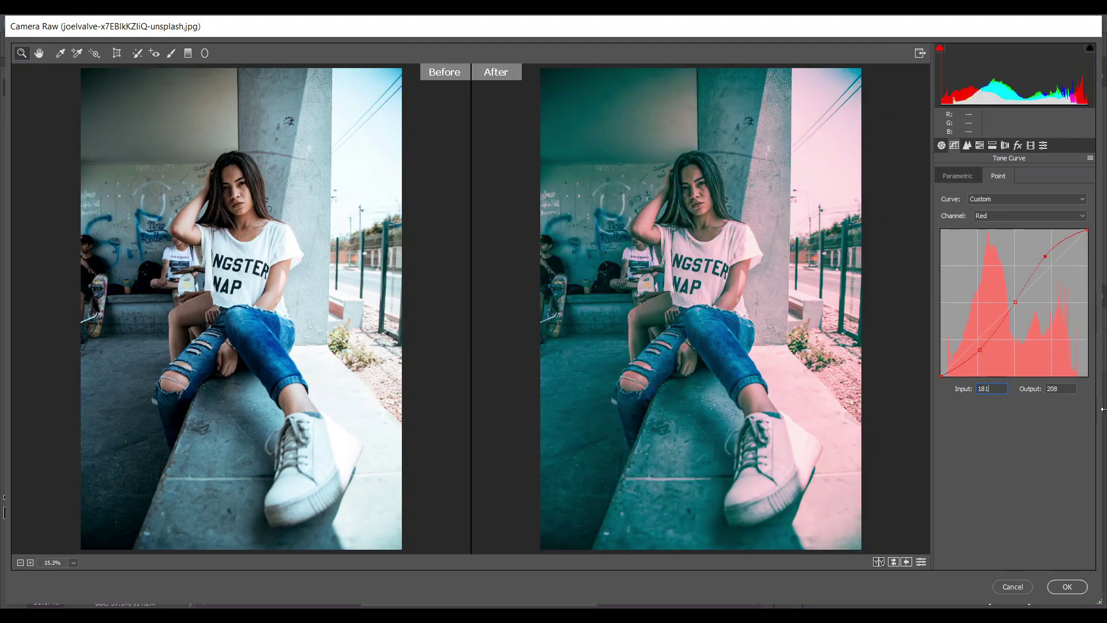
key(Tab)
text(191)
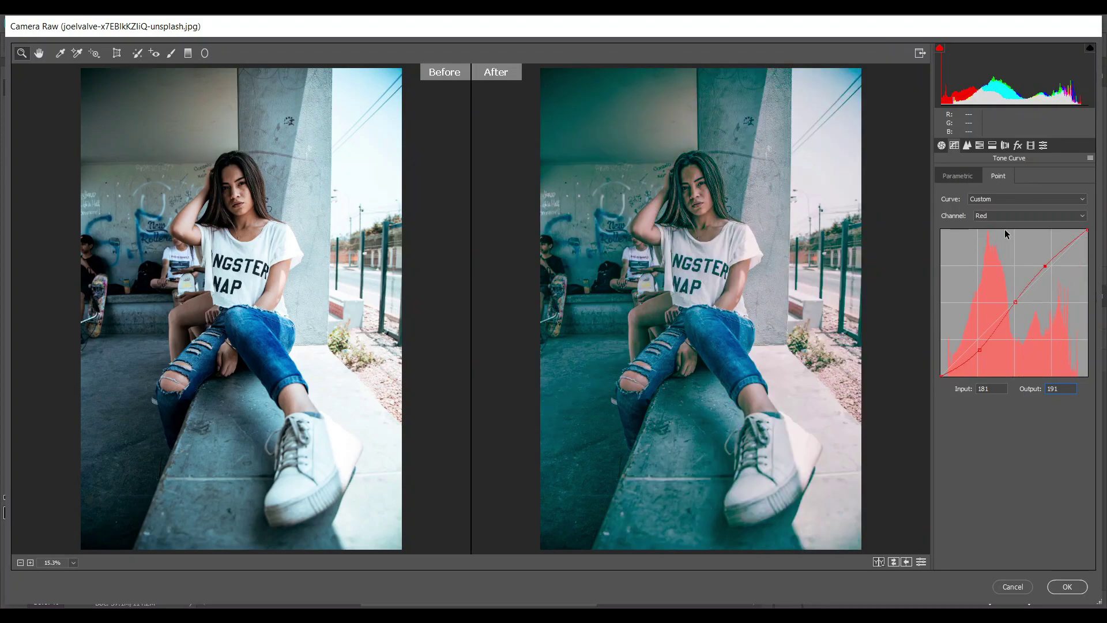
Switch the curve to the Green channel and set a shadow point at 71/51
click(1019, 216)
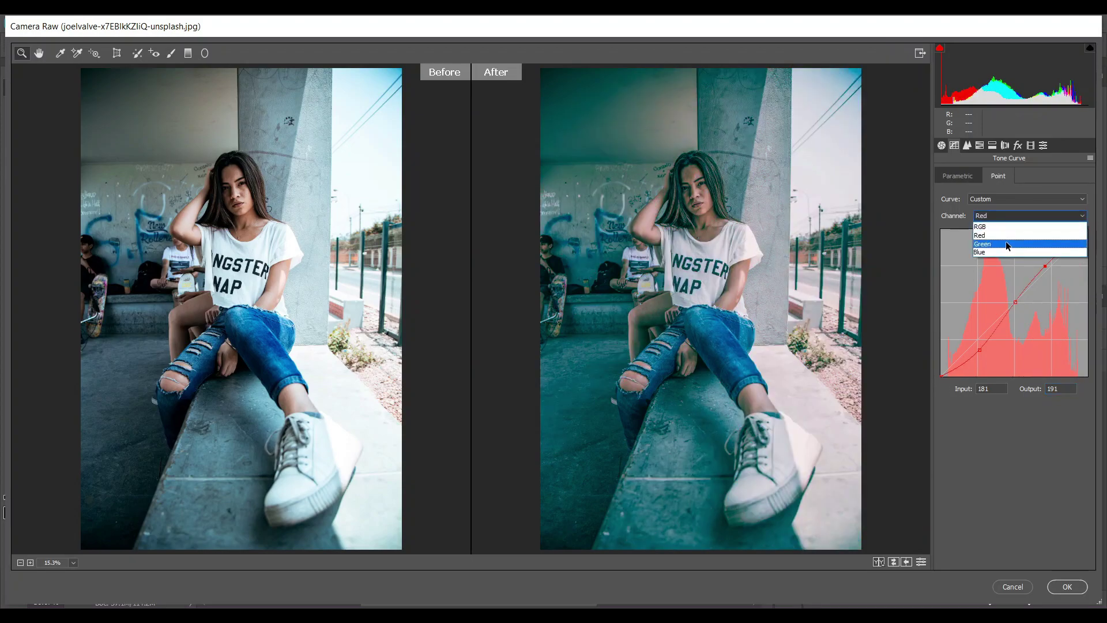
click(1006, 244)
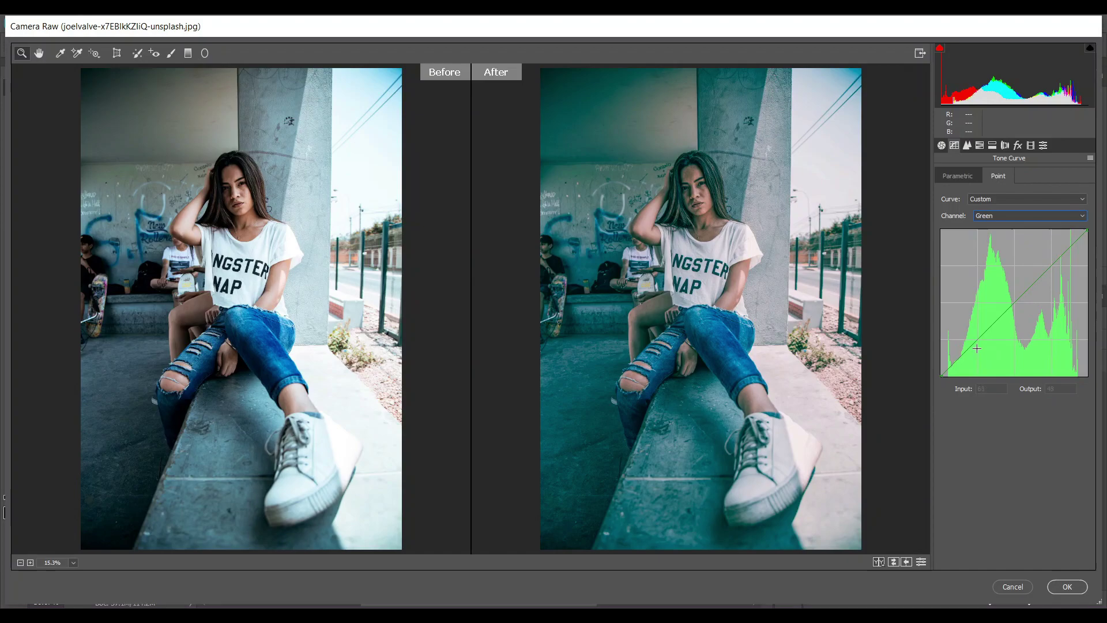
drag(976, 341, 975, 348)
click(1000, 386)
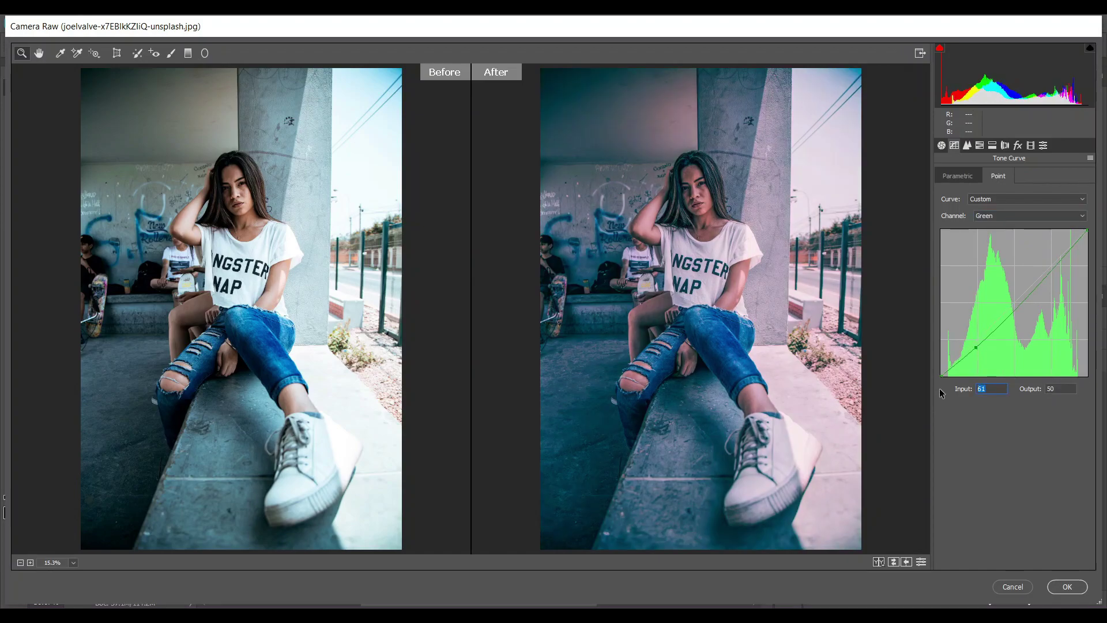
text(71)
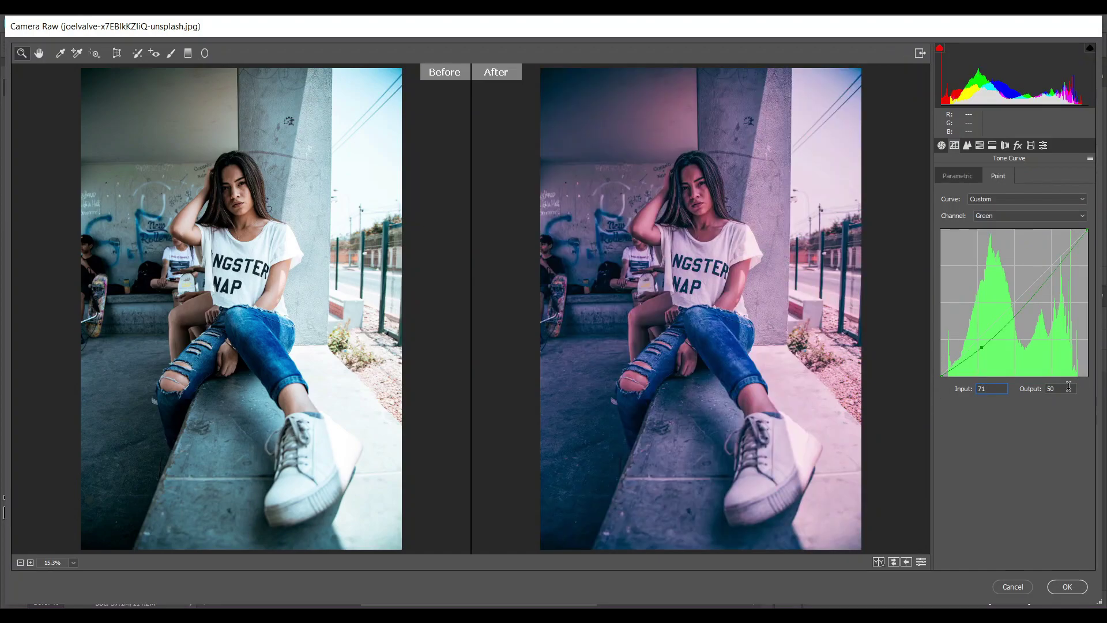
click(1068, 387)
text(51)
Add green-curve points at 128/128 and 185/200
click(1013, 314)
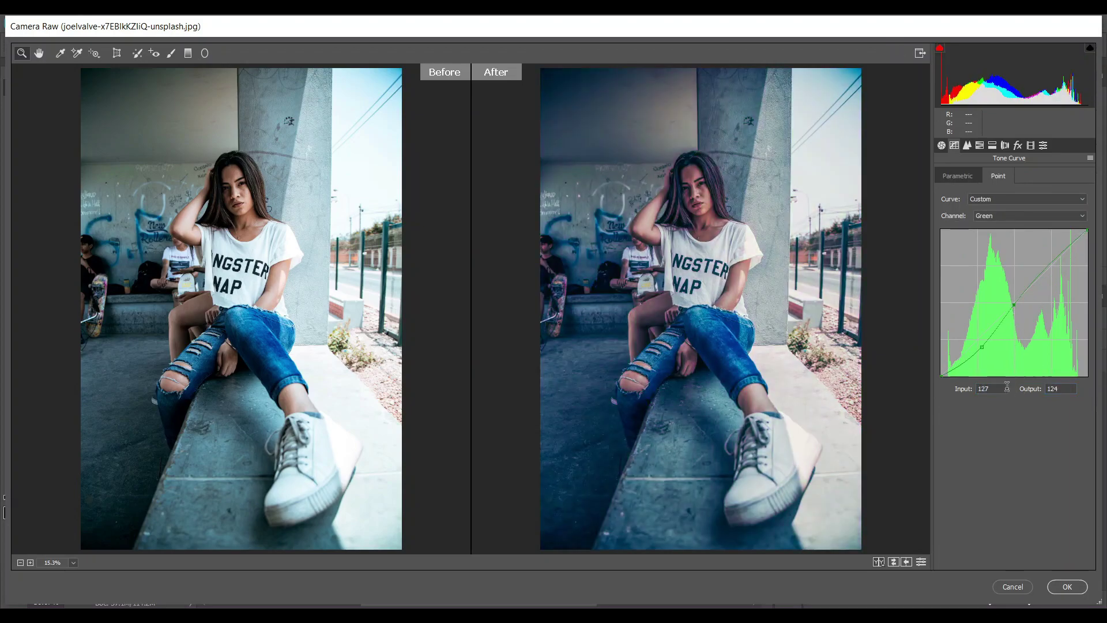
click(987, 389)
text(128)
key(Tab)
text(128)
click(1045, 258)
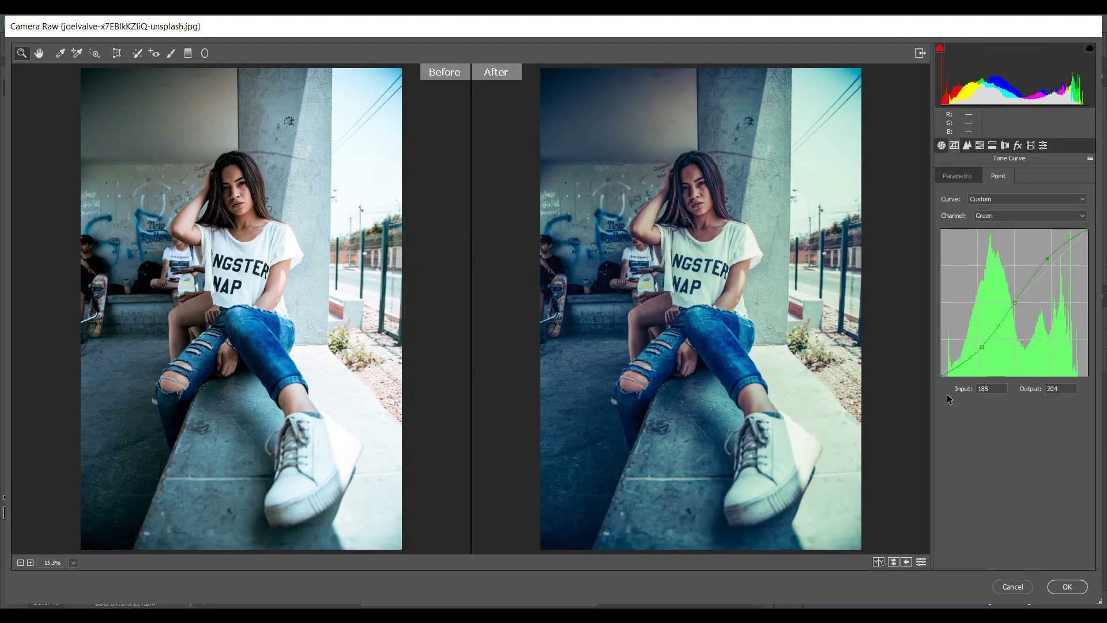
double_click(1060, 388)
text(200)
Switch the curve to the Blue channel and set a shadow point at 69/48
click(1014, 218)
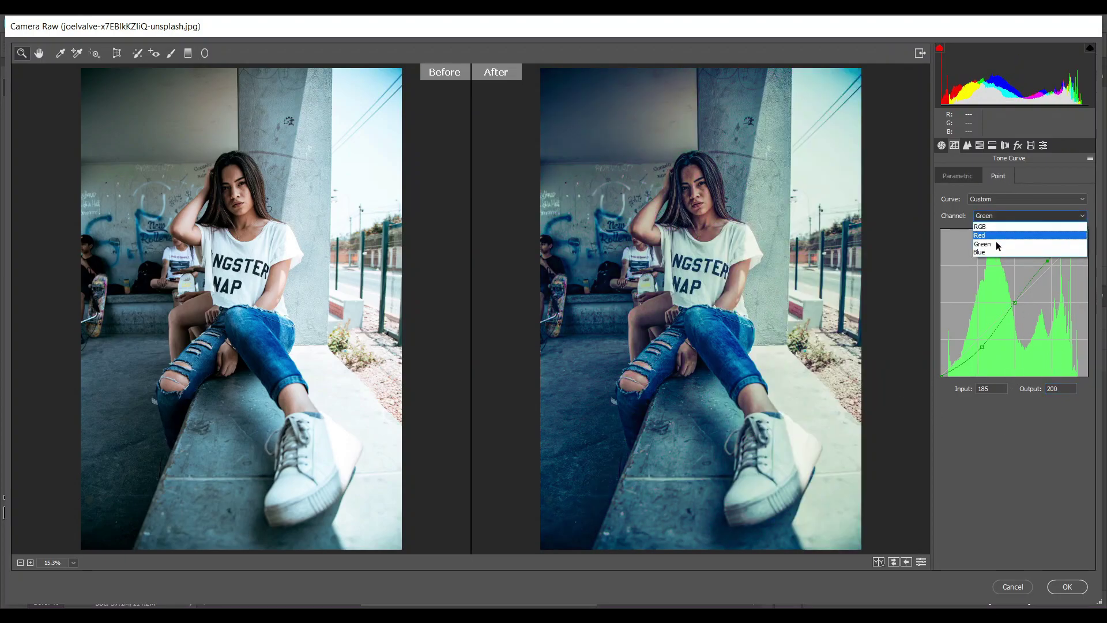
click(998, 253)
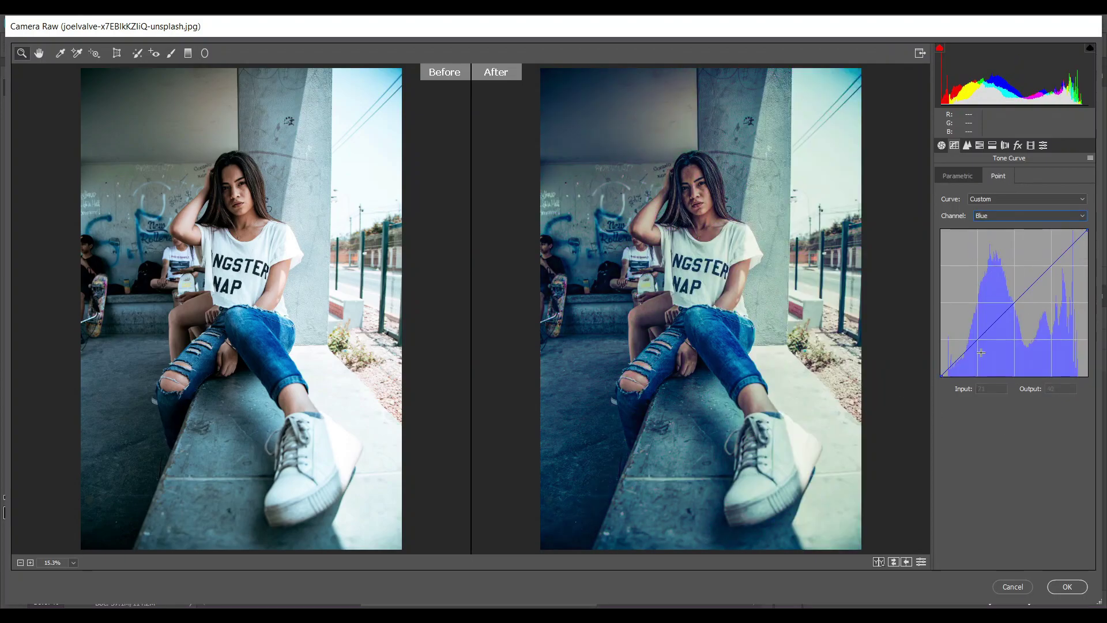
drag(979, 338, 979, 350)
double_click(991, 387)
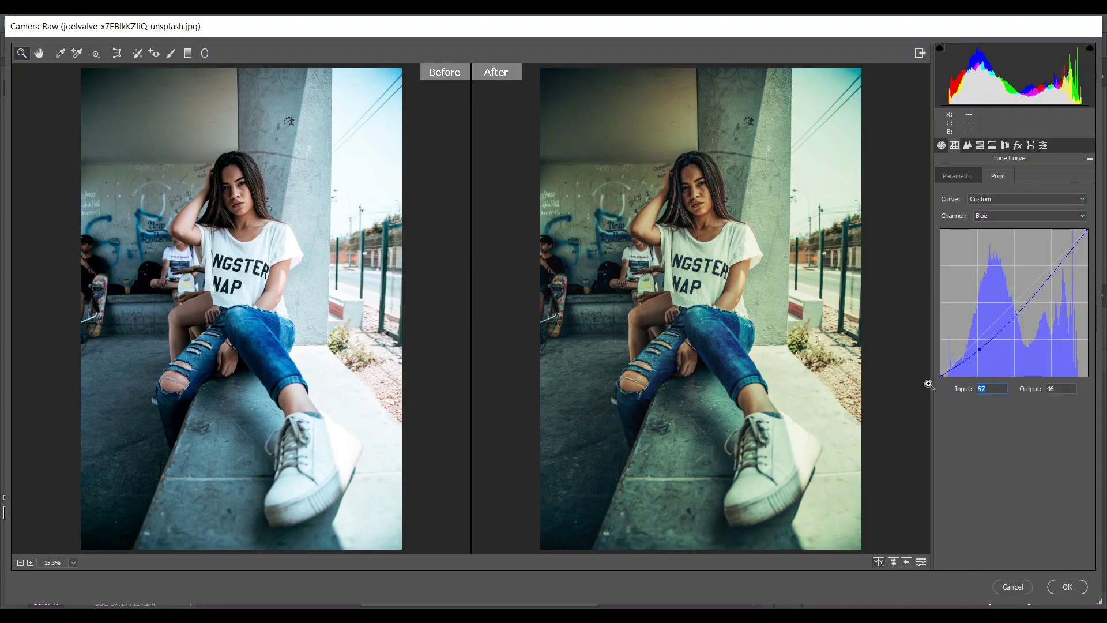
text(69)
key(Tab)
text(48)
Add blue-curve points at 122/122 and 181/193, dismissing a mail notification
click(1018, 302)
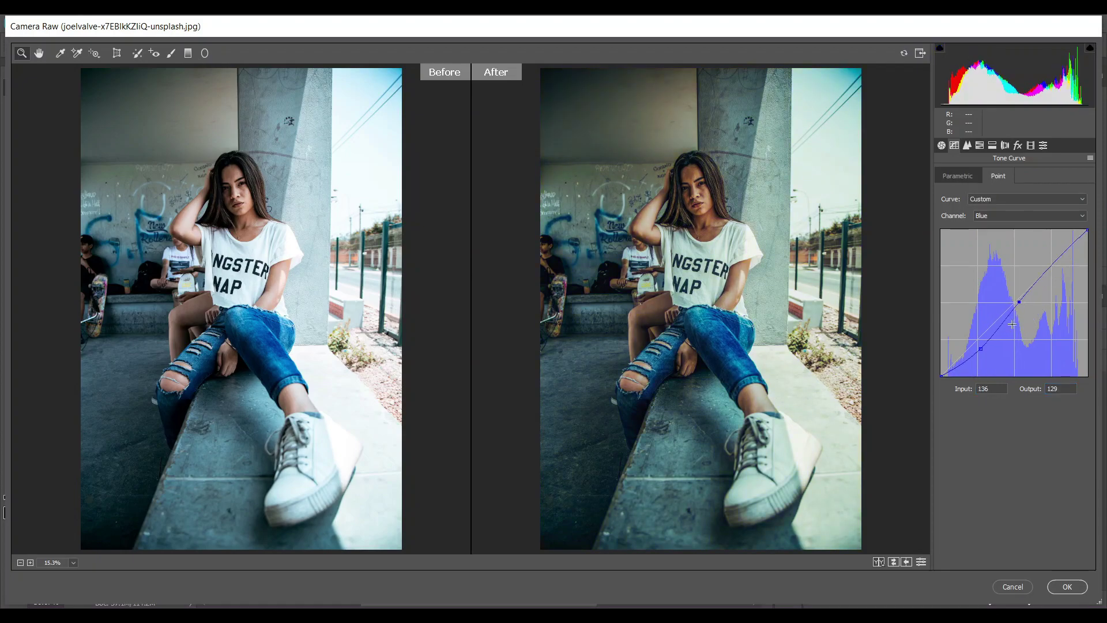
double_click(997, 389)
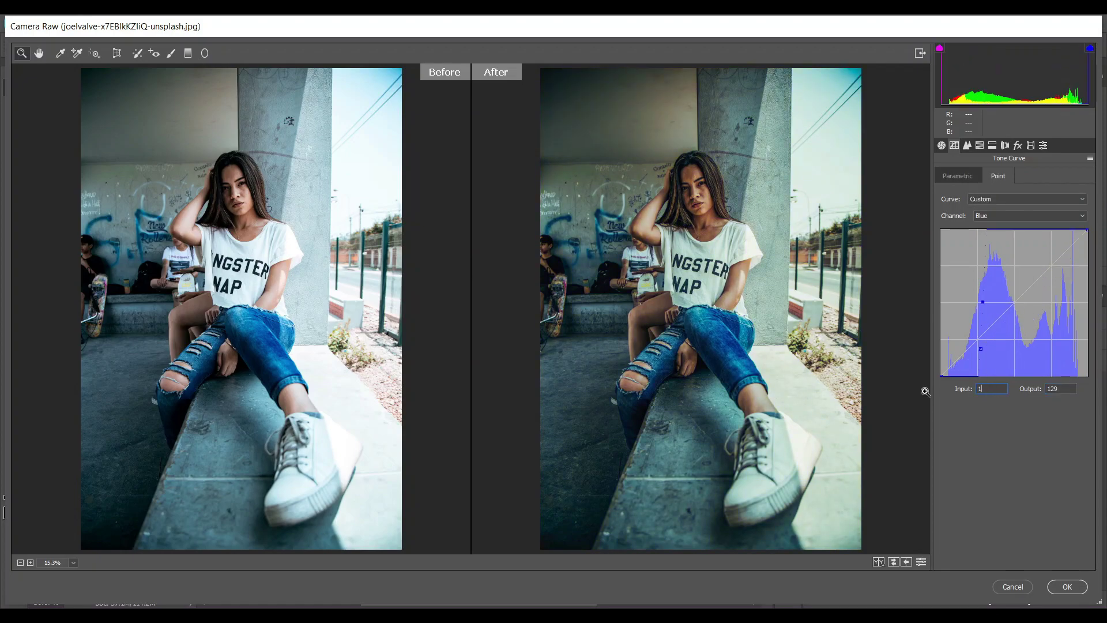
text(122)
double_click(1054, 387)
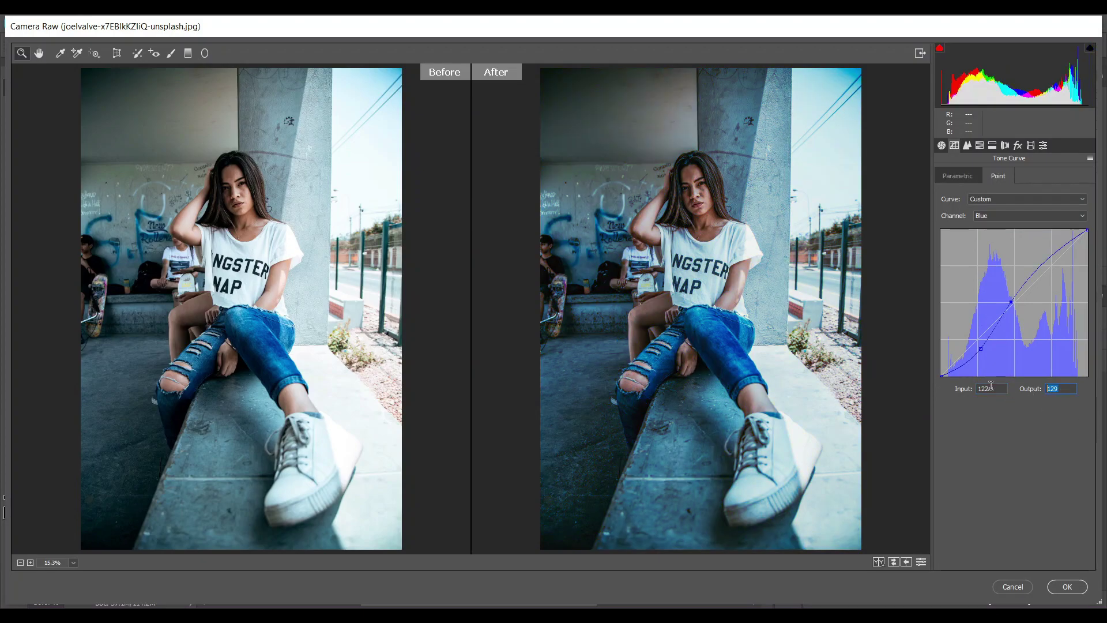
text(122)
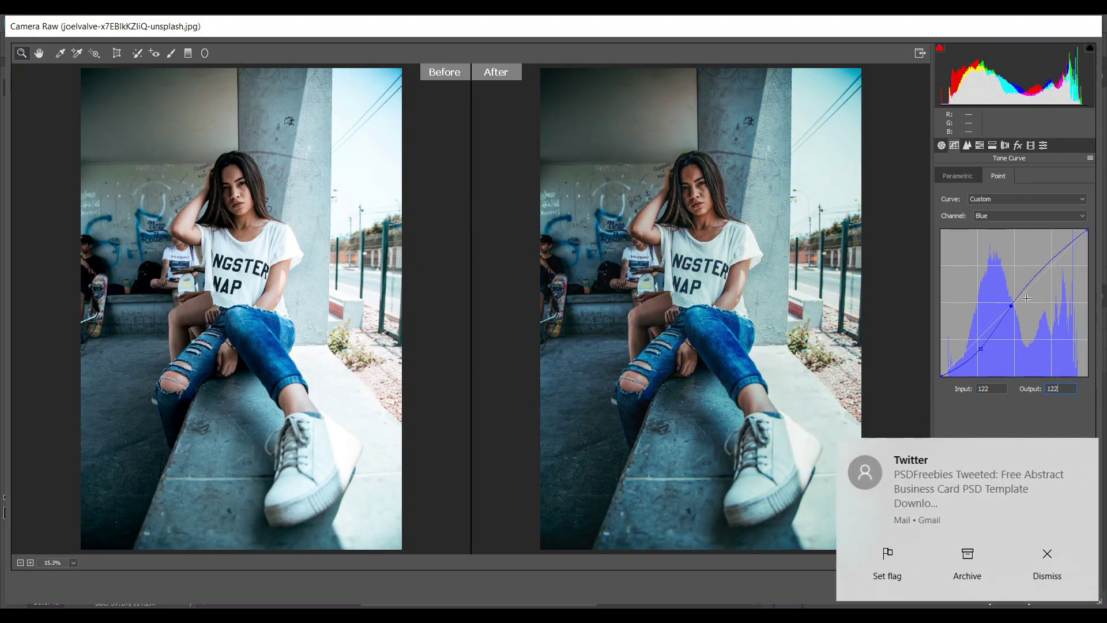
click(1047, 260)
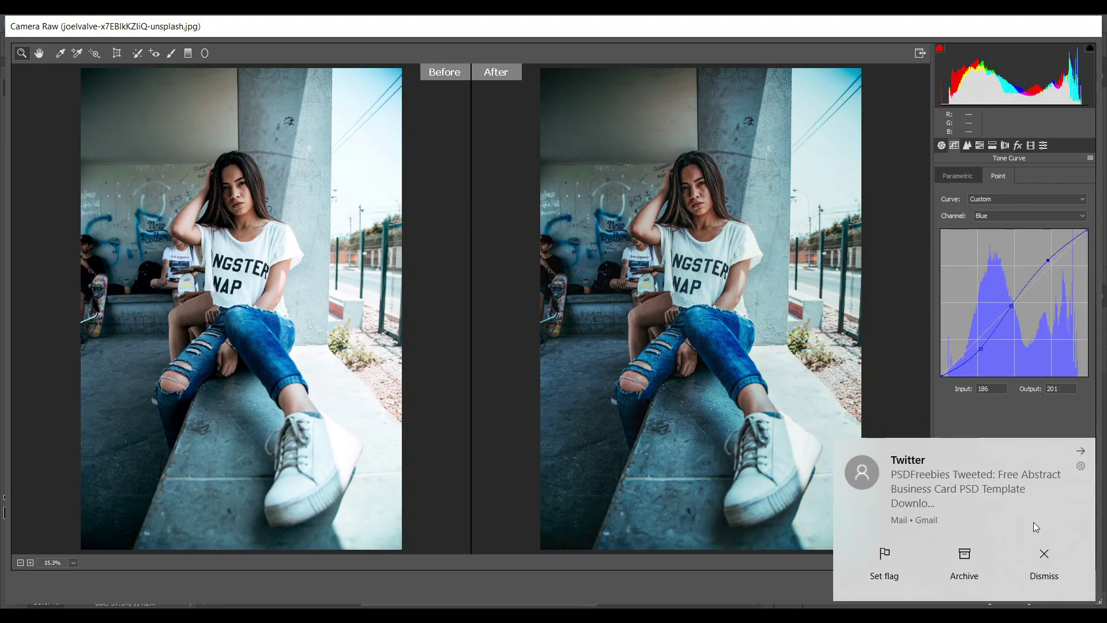
click(1044, 558)
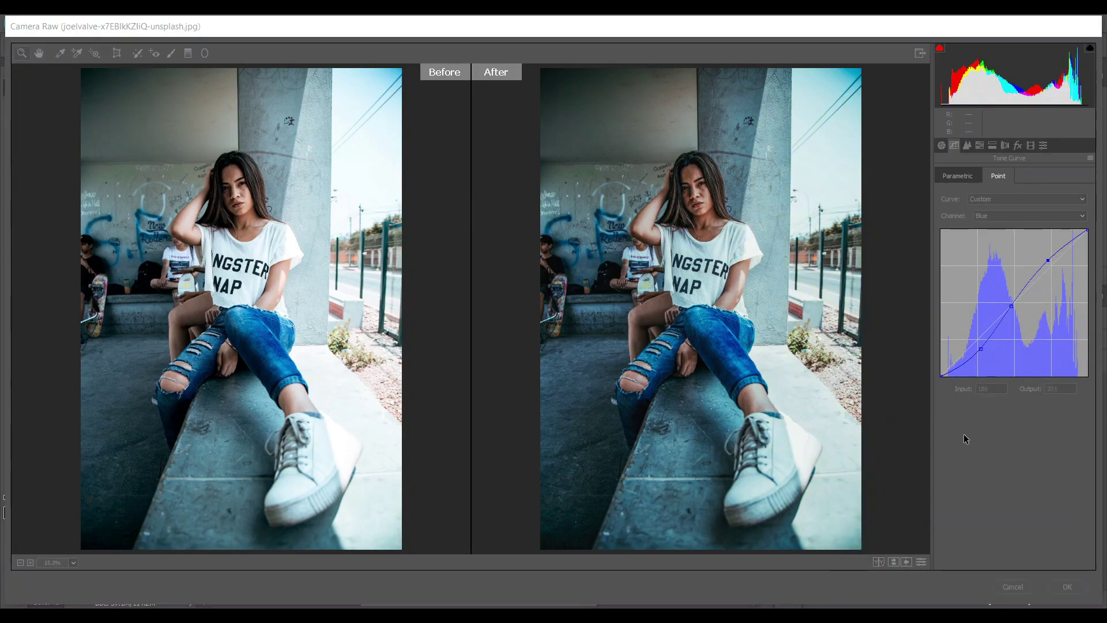
click(996, 389)
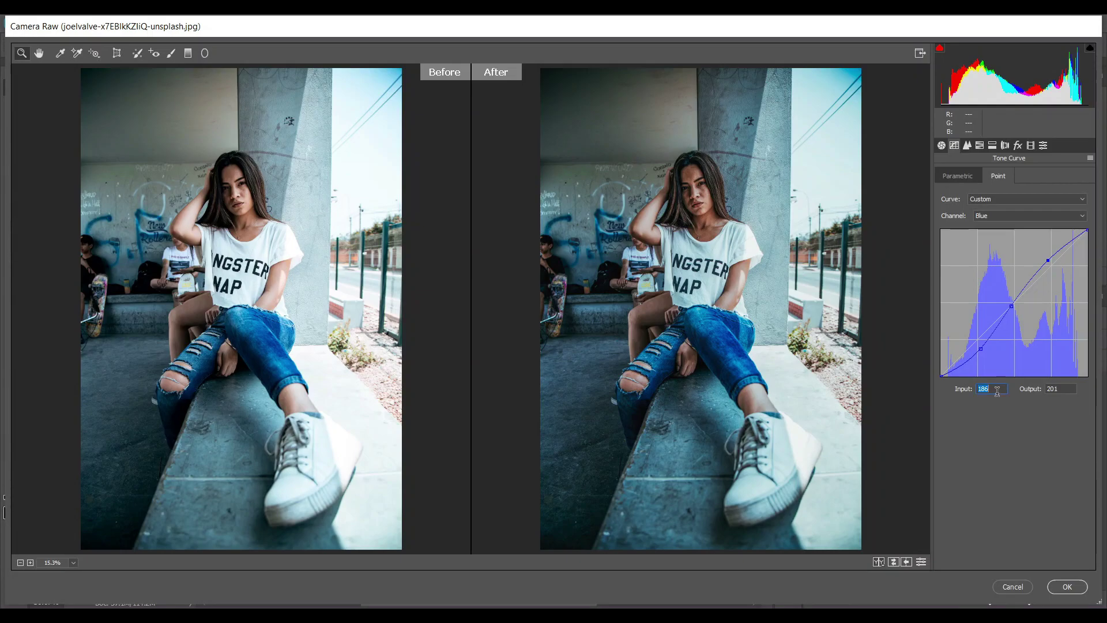
text(181)
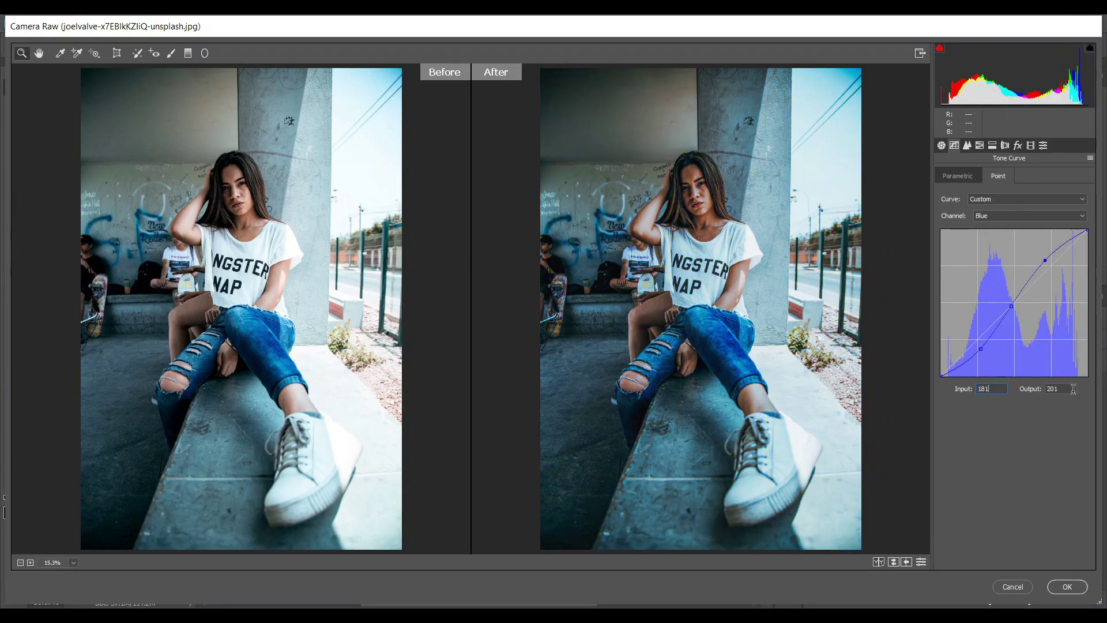
key(Tab)
text(193)
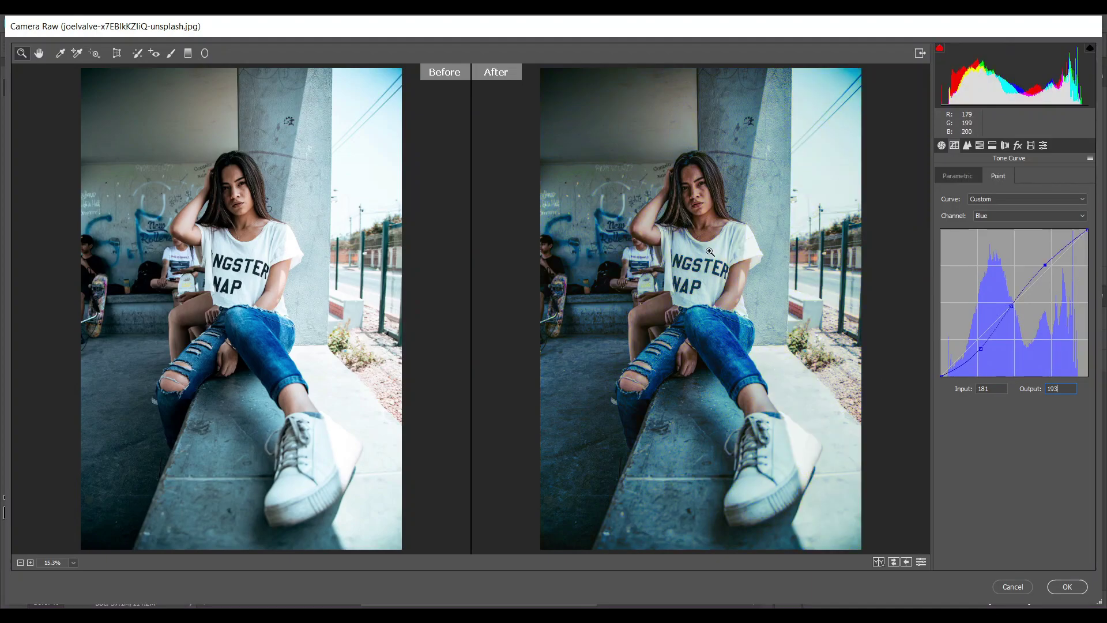
In HSL Hue, set Oranges +2, Yellows -29, Greens -93 and Aquas +36
click(978, 146)
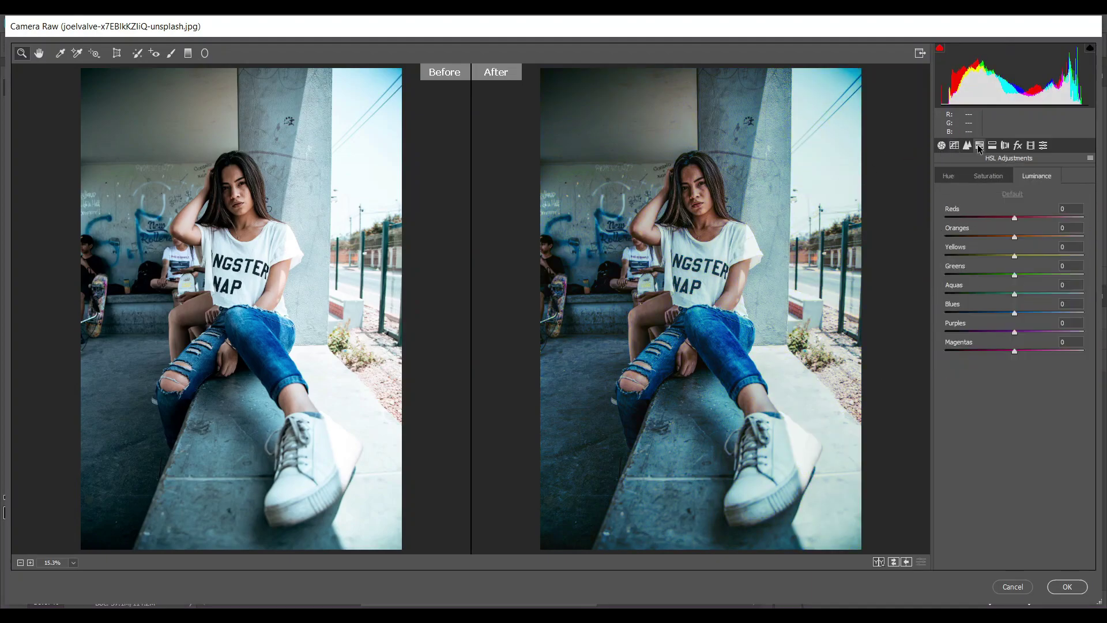
click(946, 176)
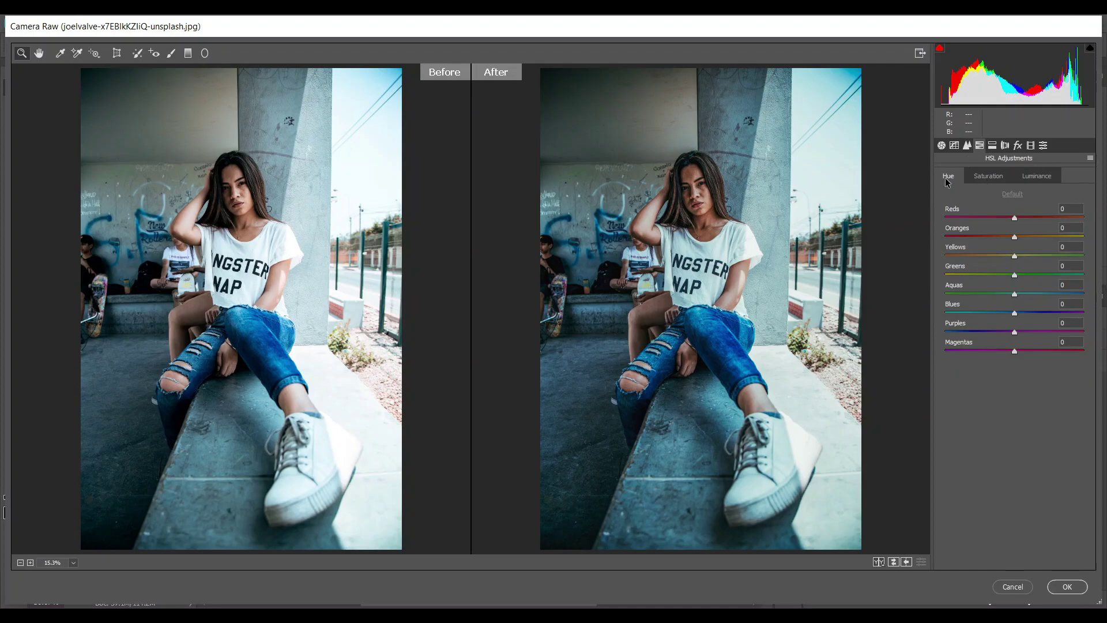
drag(1014, 236, 1016, 238)
click(984, 256)
drag(976, 272, 951, 273)
mouse_move(1036, 295)
mouse_down()
mouse_move(1023, 296)
mouse_move(1035, 295)
mouse_up()
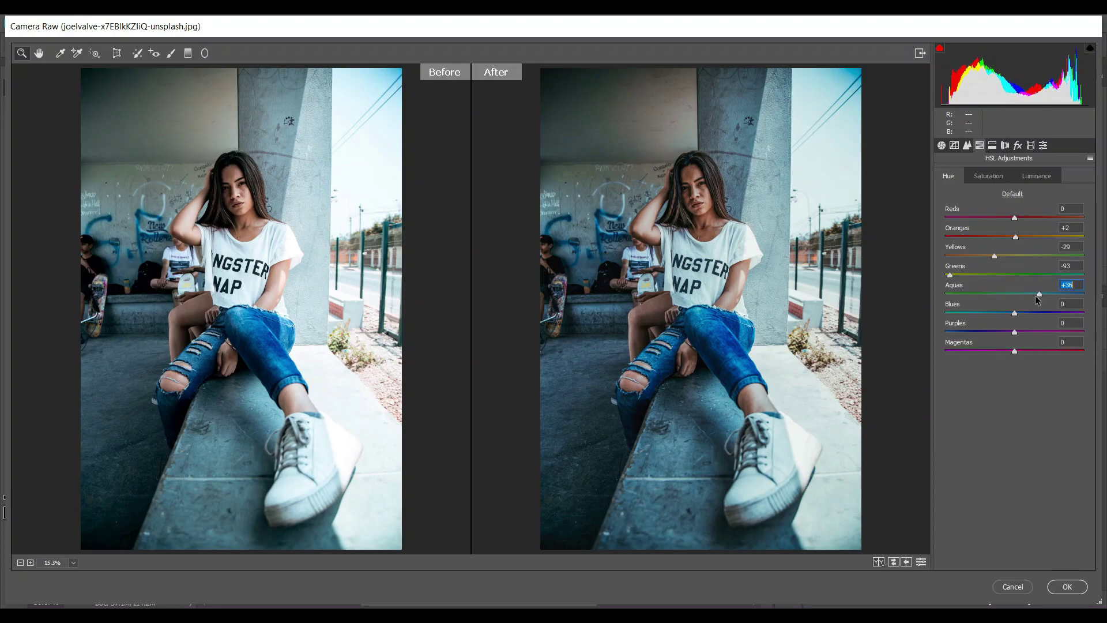
In HSL Saturation, set Reds -85, Oranges -45, Yellows -100, Greens -96, Aquas -78, Blues/Purples -89, Magentas -91
click(985, 176)
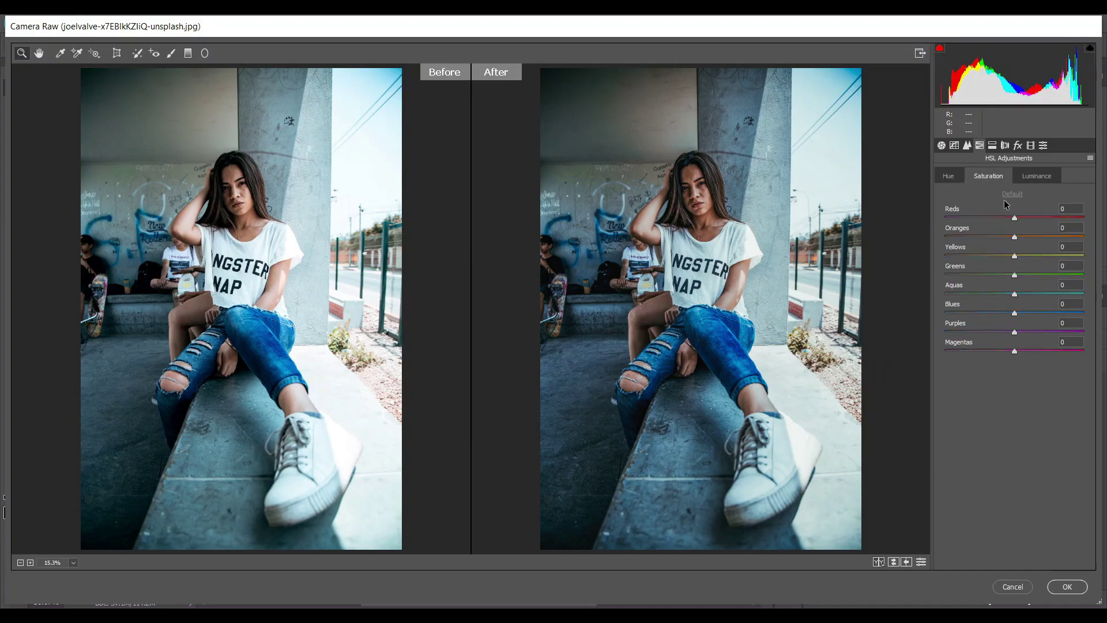
drag(1014, 218, 983, 236)
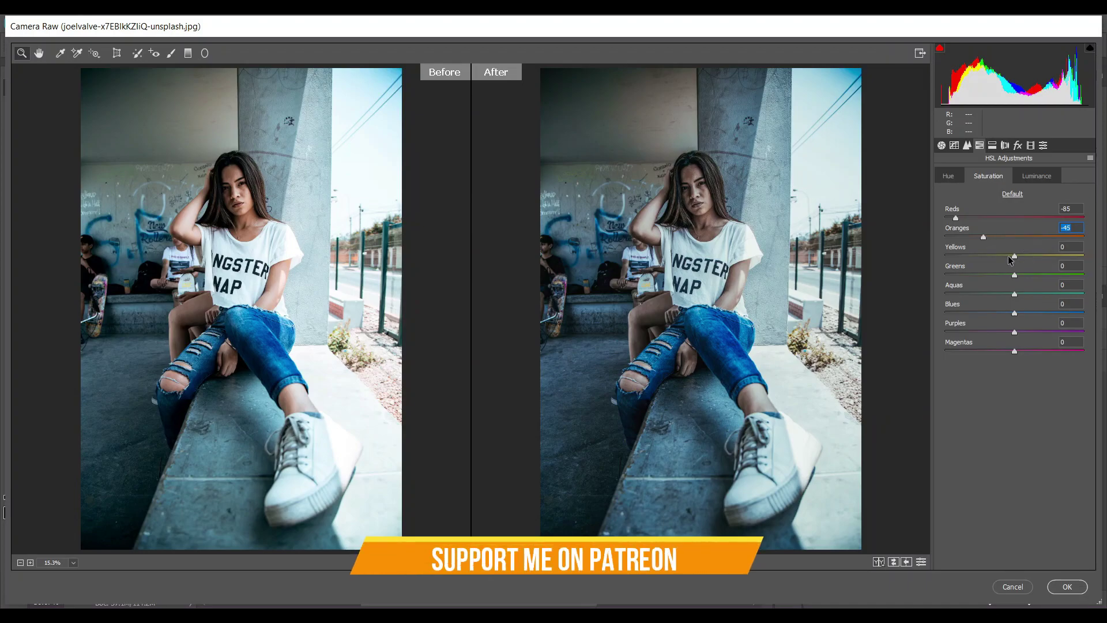
drag(1008, 261, 940, 261)
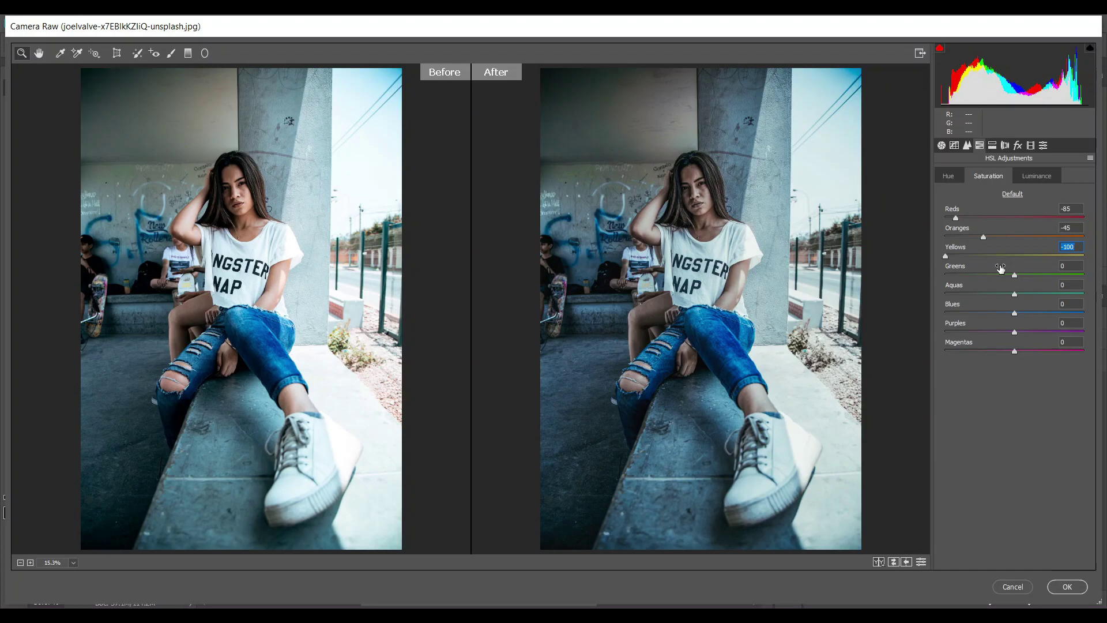
drag(987, 275, 950, 279)
drag(1014, 294, 954, 314)
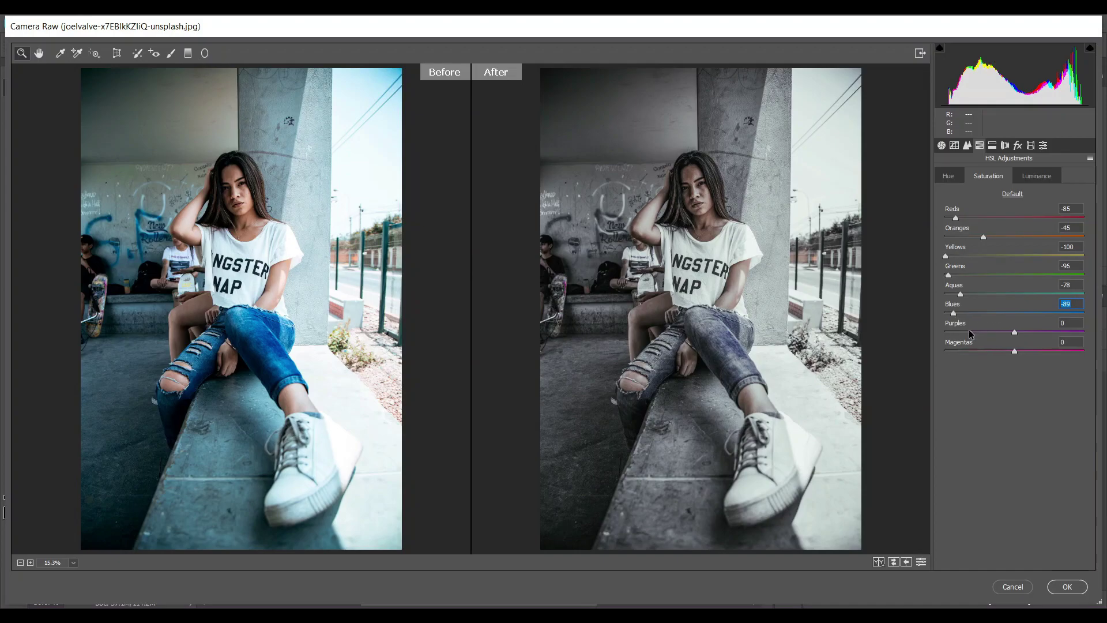
drag(972, 334, 955, 334)
drag(972, 350, 952, 350)
In HSL Luminance, set Reds +31, Oranges +26, Yellows +49, Greens -31, Aquas -29, Blues +20, Purples -10
click(1034, 180)
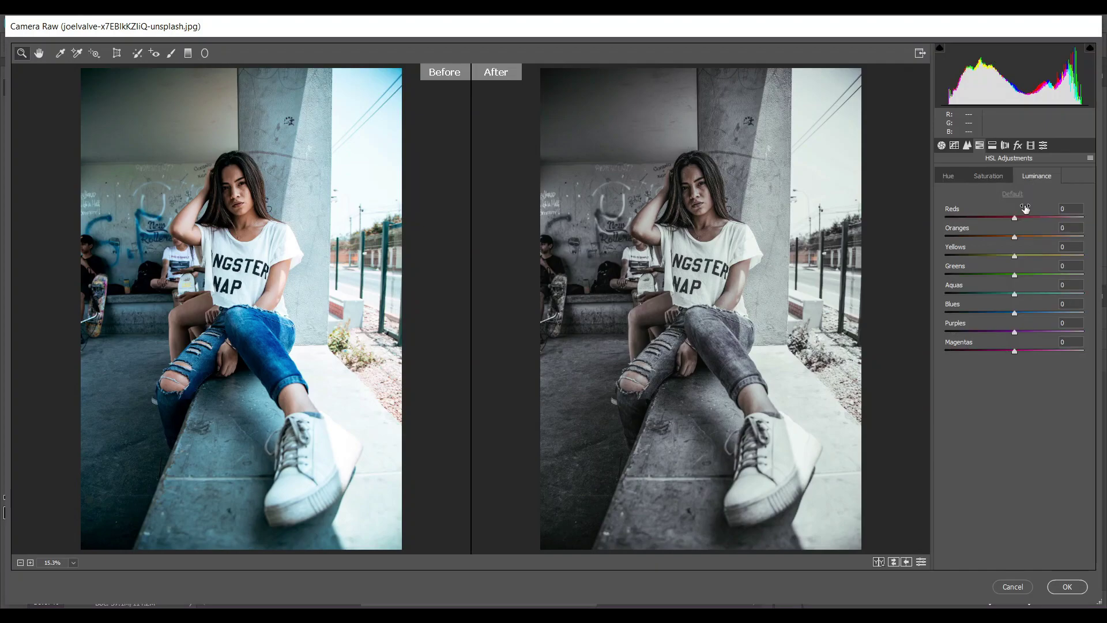
drag(1024, 218, 1037, 220)
click(1024, 237)
drag(1023, 235, 1029, 241)
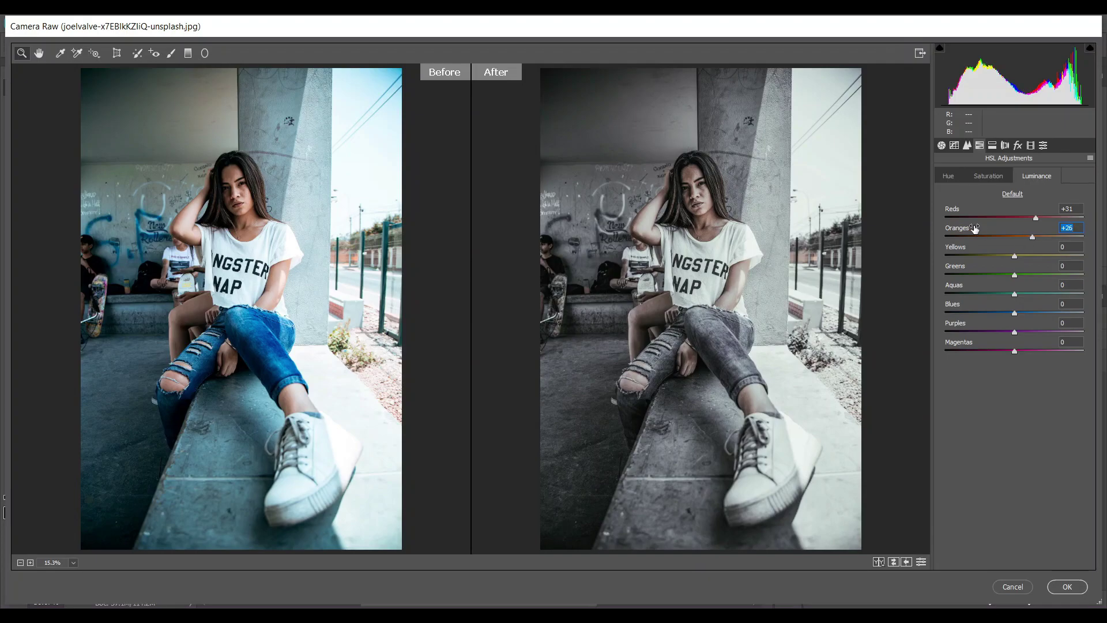
drag(1015, 256, 1049, 259)
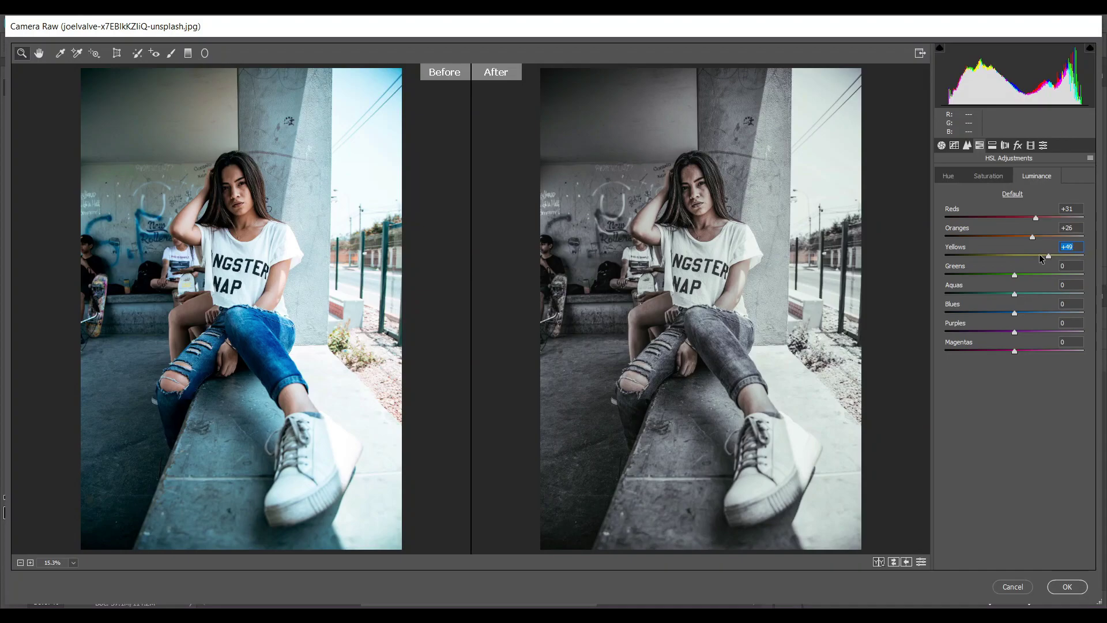
drag(1004, 275, 996, 277)
drag(1015, 295, 995, 296)
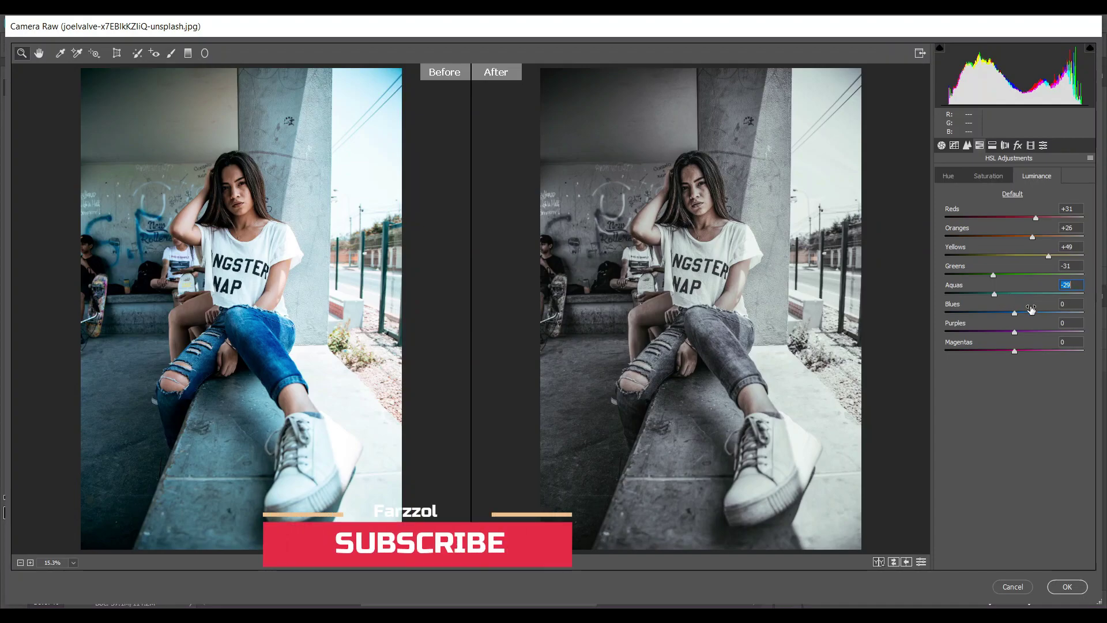
drag(1031, 311, 1028, 315)
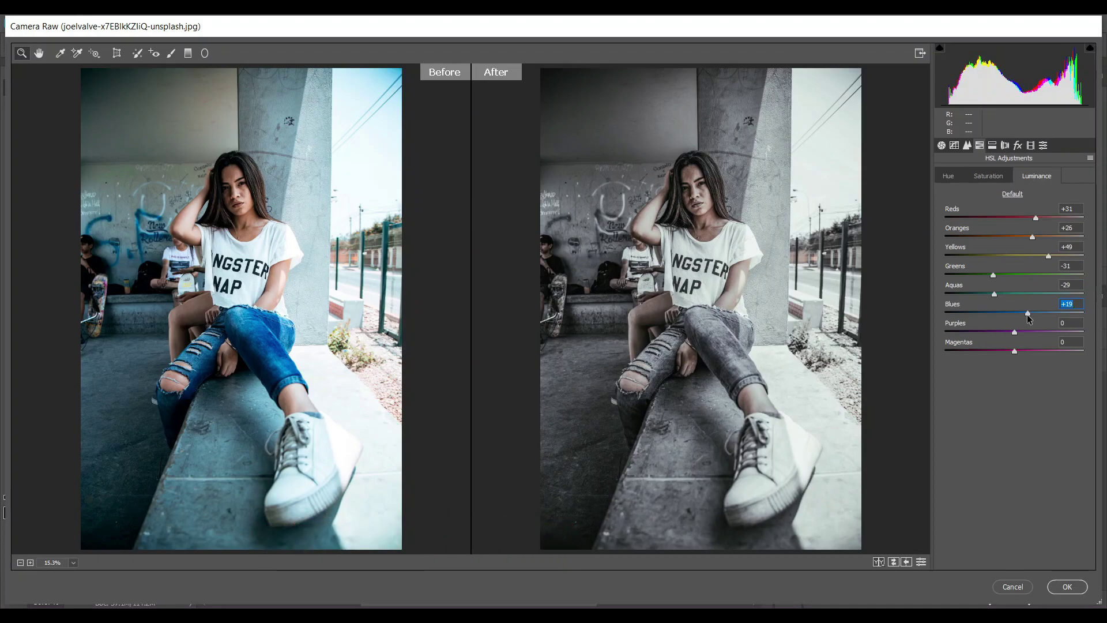
drag(1026, 316, 1027, 315)
click(1012, 333)
drag(1011, 335, 1003, 334)
In Split Toning, shift the Highlights Hue higher
click(992, 145)
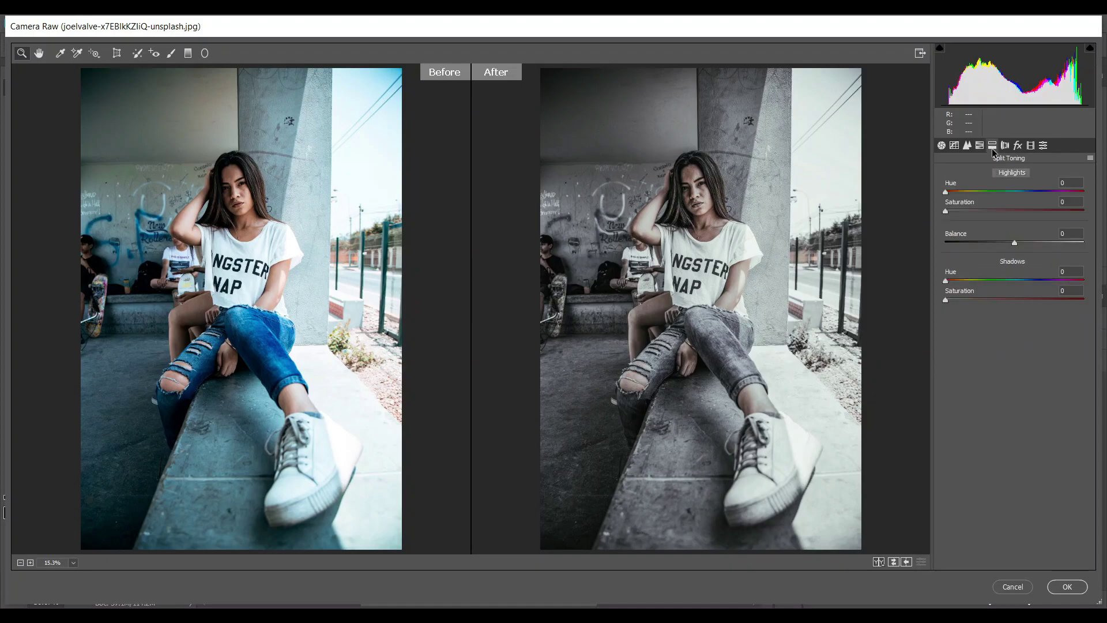
click(965, 192)
drag(982, 192, 1031, 199)
In Effects, set the Post Crop Vignetting Amount to -17
click(1018, 145)
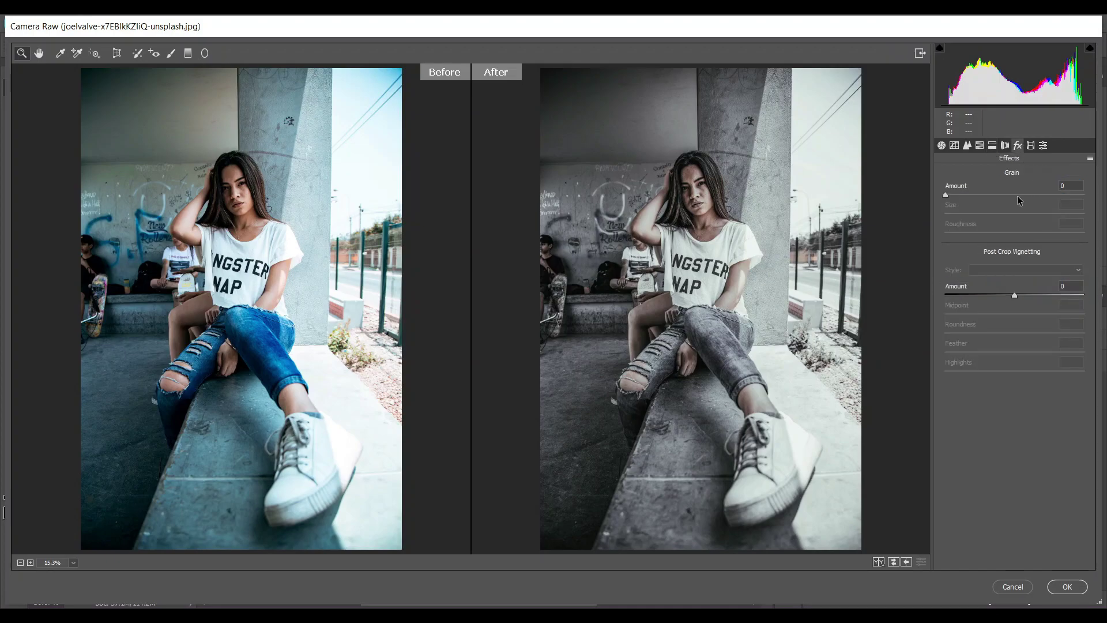
click(1004, 295)
drag(1004, 298, 1002, 297)
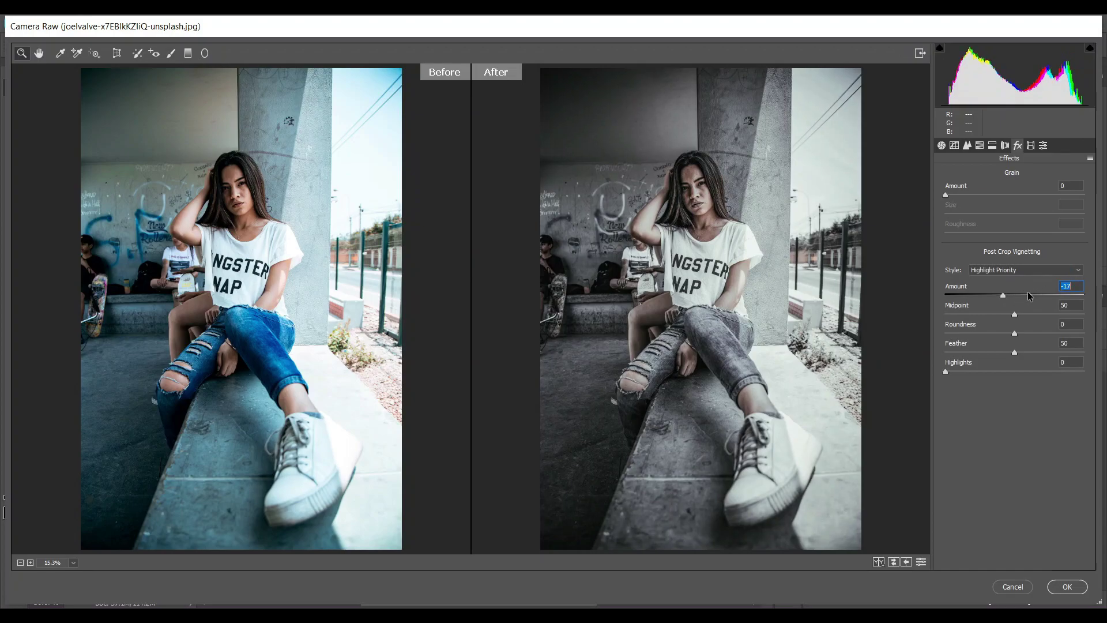
In Calibration, set Red Primary hue +36, saturation -64 and Green Primary hue +26, saturation +65
click(1030, 146)
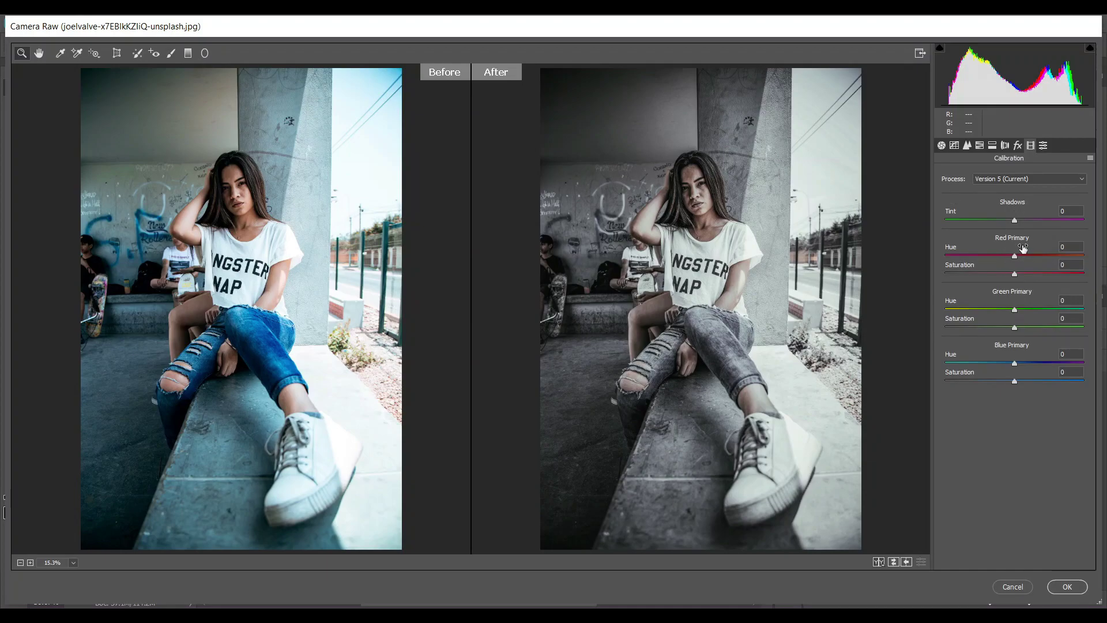
drag(1017, 256, 1040, 259)
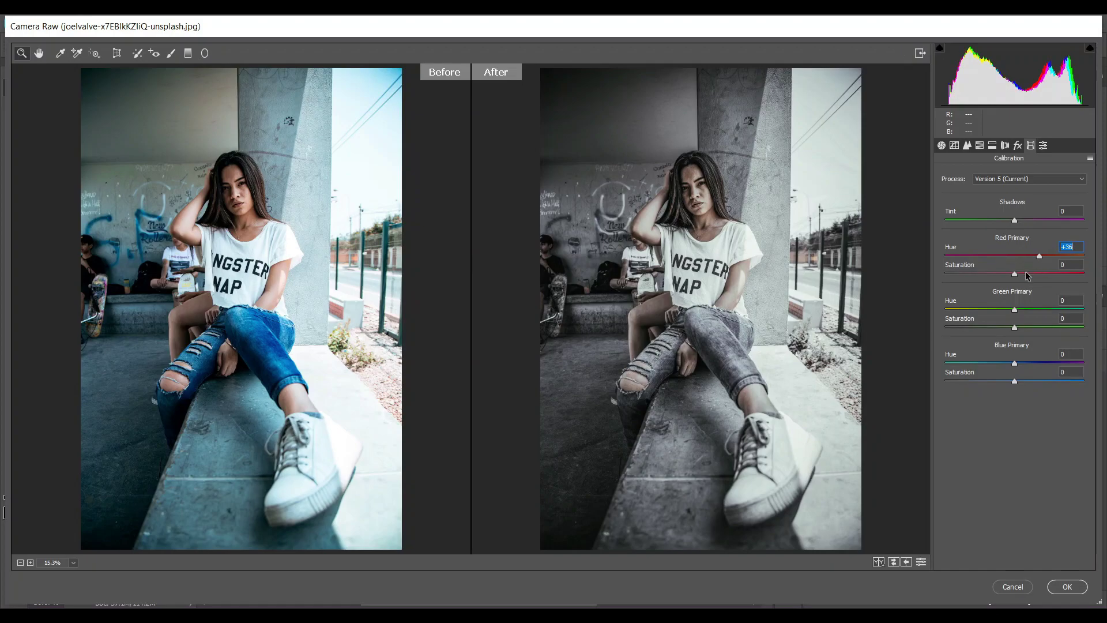
drag(1000, 275, 970, 275)
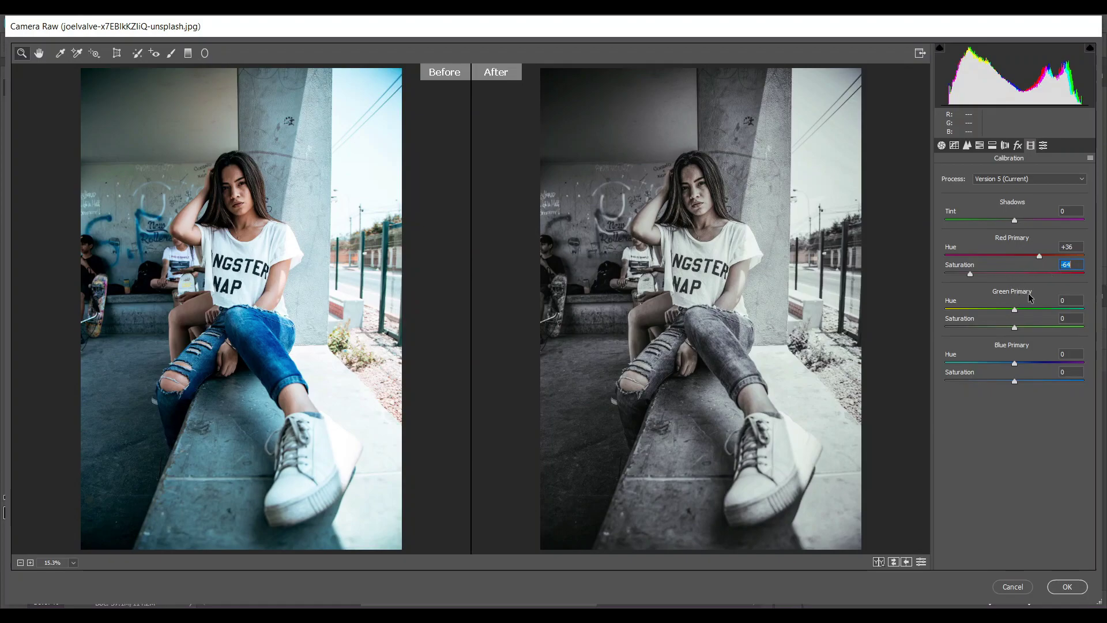
click(1029, 310)
drag(1030, 312, 1031, 312)
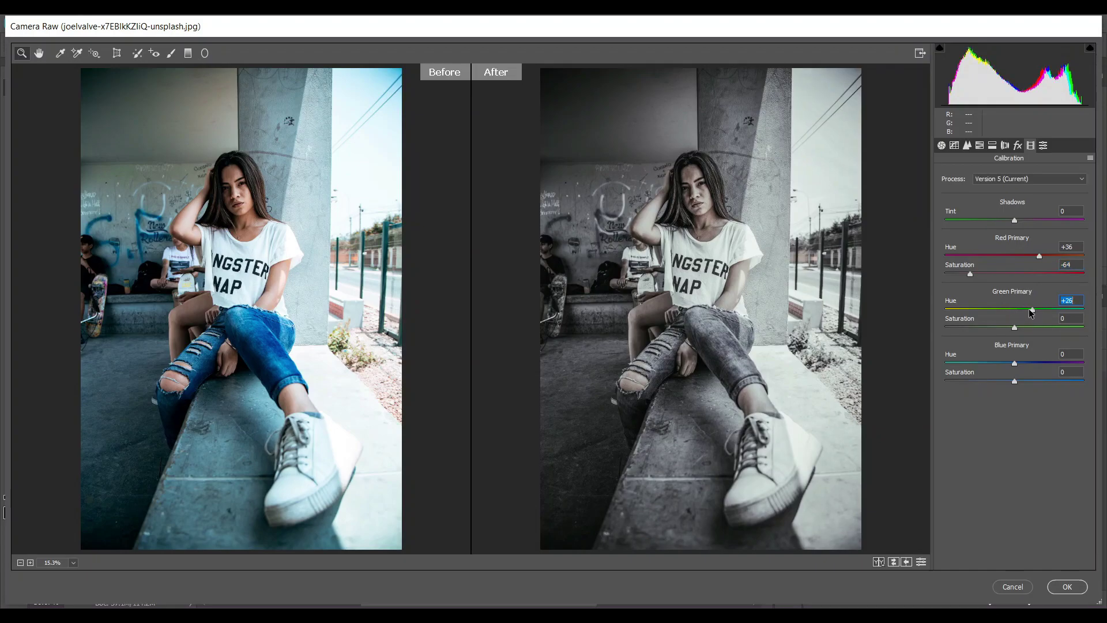
click(1031, 326)
drag(1031, 326, 1059, 327)
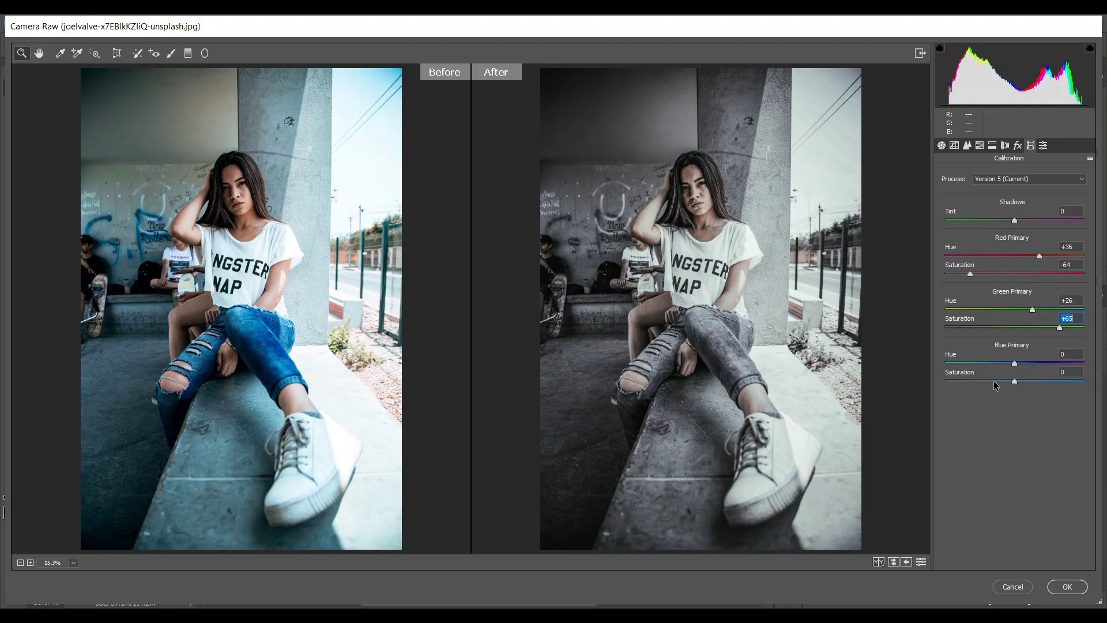
Set the Blue Primary hue back to 0 and its saturation to -16
drag(994, 385, 990, 384)
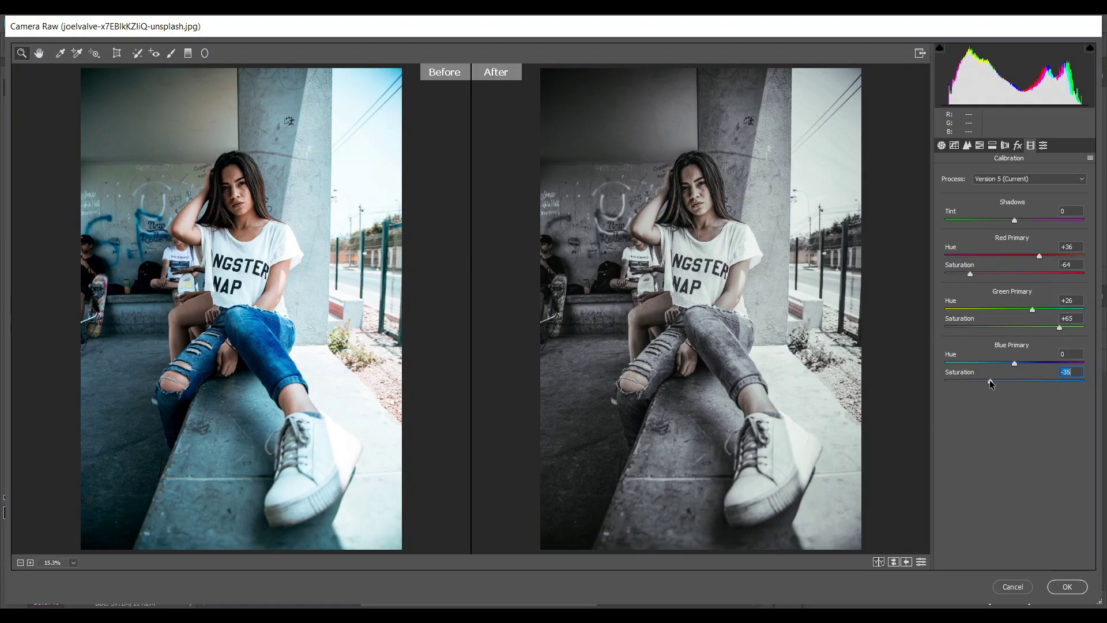
click(1005, 363)
click(998, 361)
drag(998, 361, 1013, 361)
text(0)
drag(990, 381, 999, 381)
Ease the HSL Oranges saturation to -25
click(937, 144)
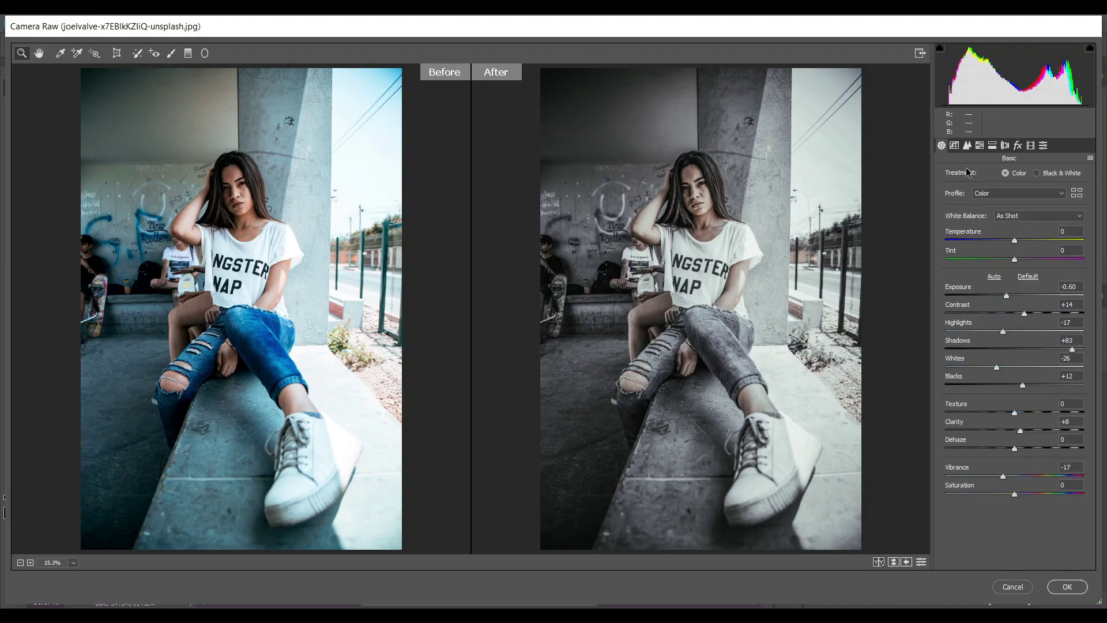
click(979, 146)
click(985, 175)
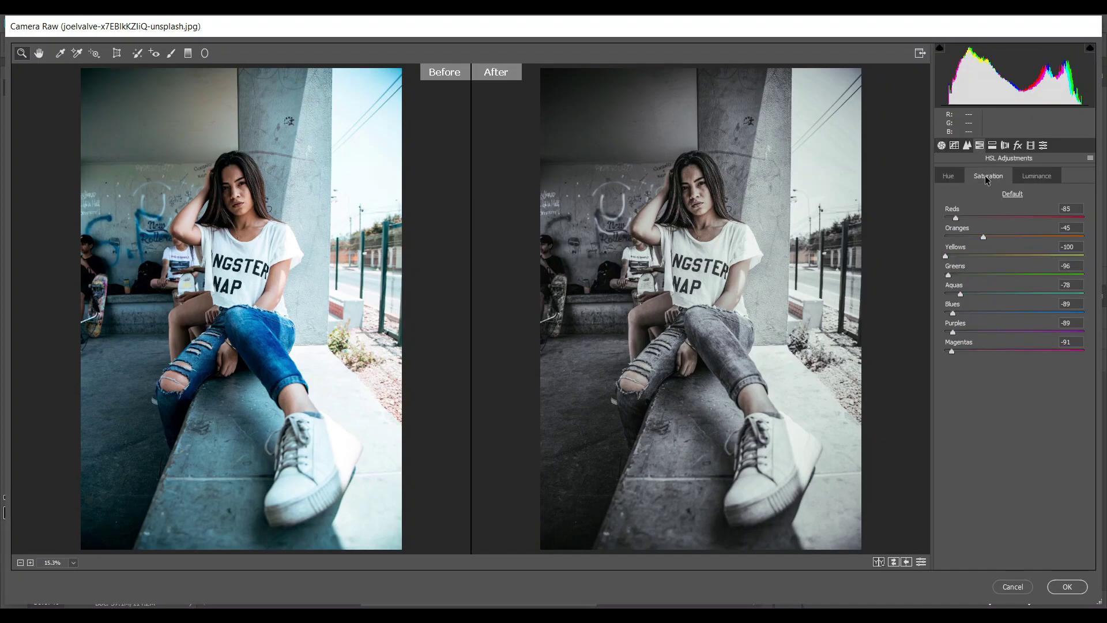
click(993, 236)
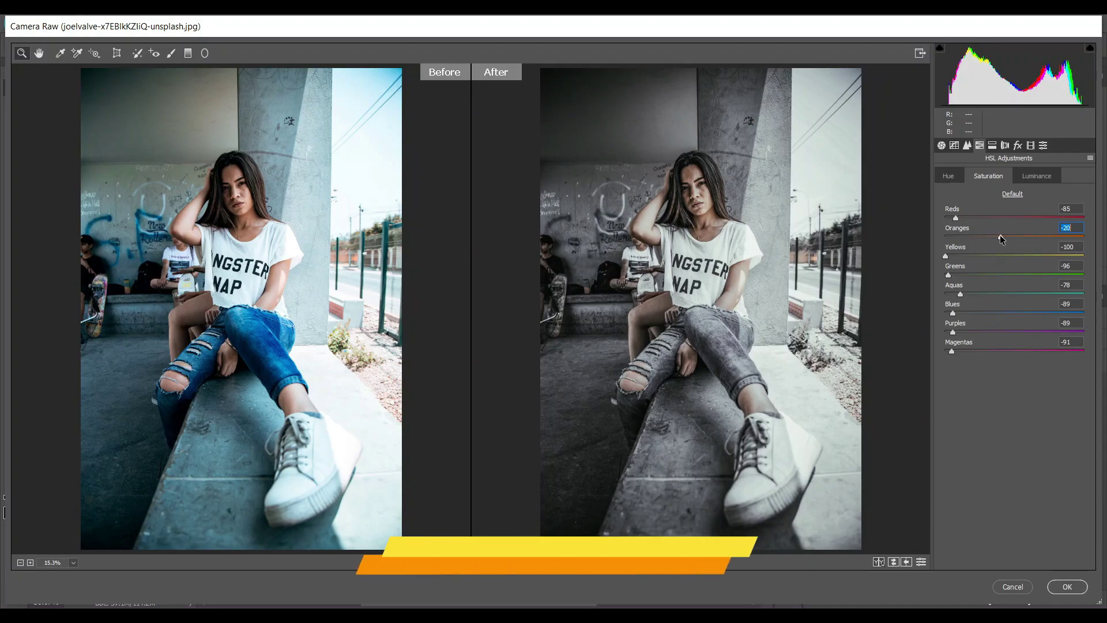
drag(1000, 238, 998, 238)
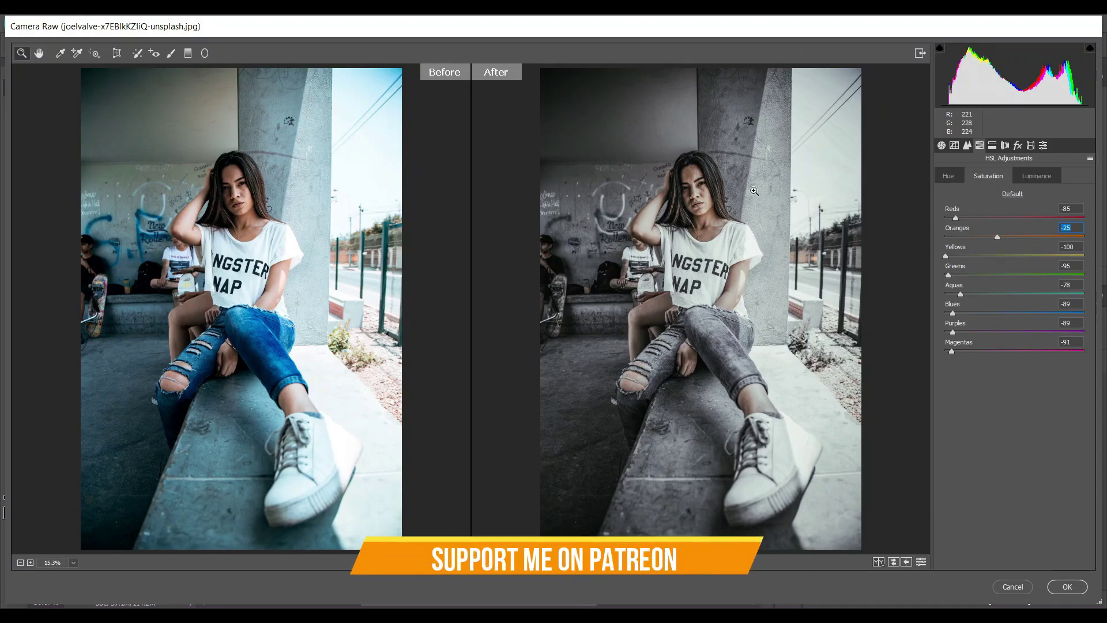
Review the Basic settings and apply the Camera Raw grade to Layer 1 as a smart filter
scroll(706, 319, up, 3)
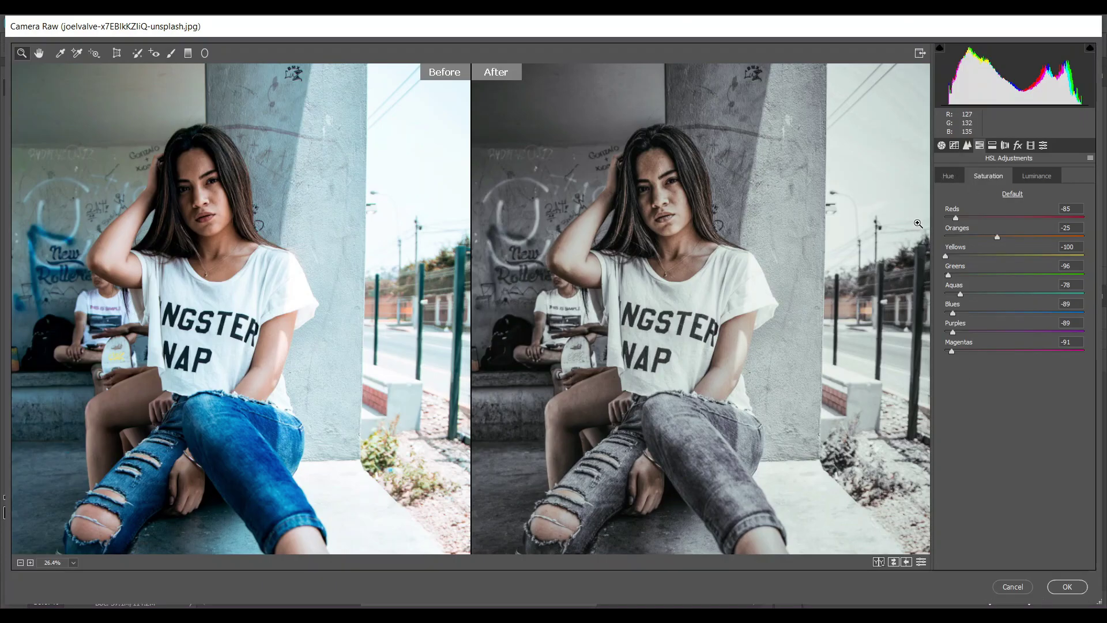
click(942, 146)
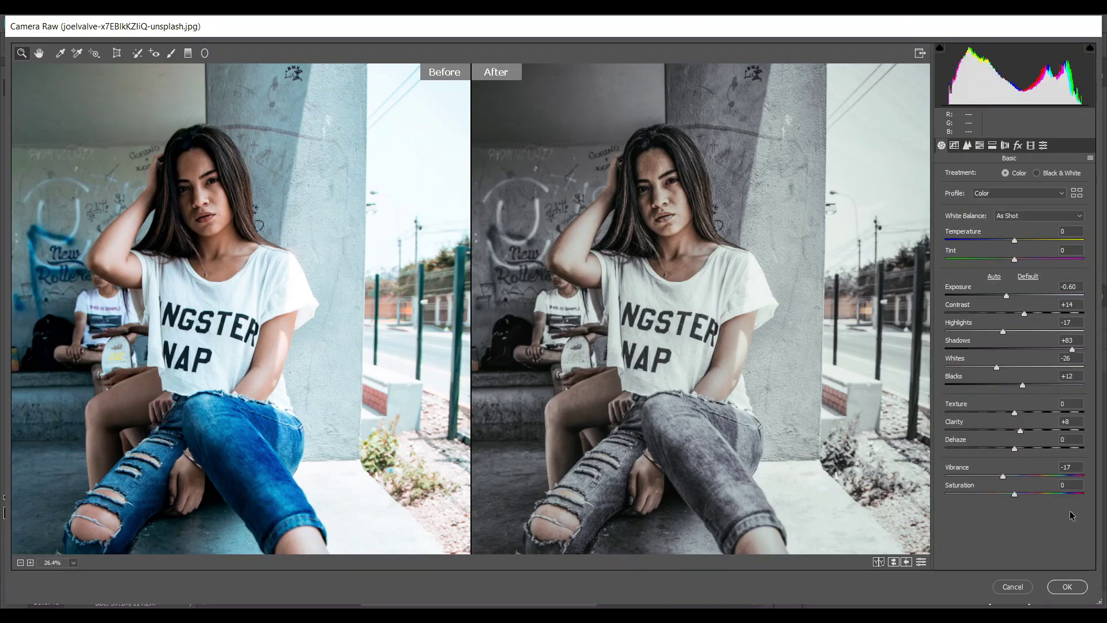
click(1067, 587)
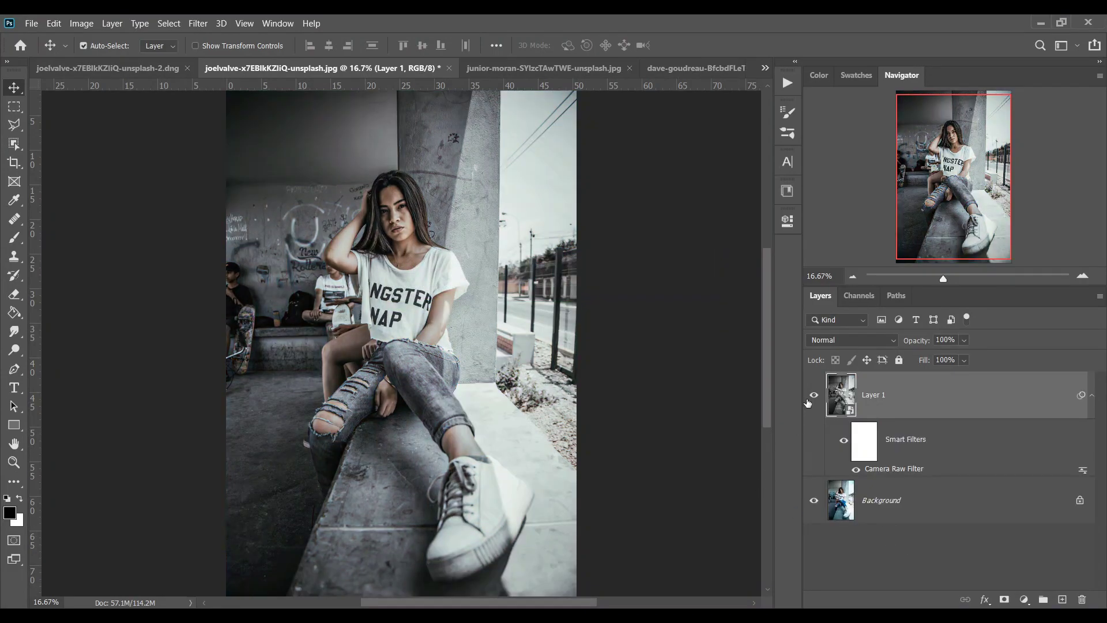
Toggle Layer 1's visibility to compare the grade with the original, then check it against the .dng version
click(813, 394)
click(813, 395)
click(1088, 391)
click(124, 68)
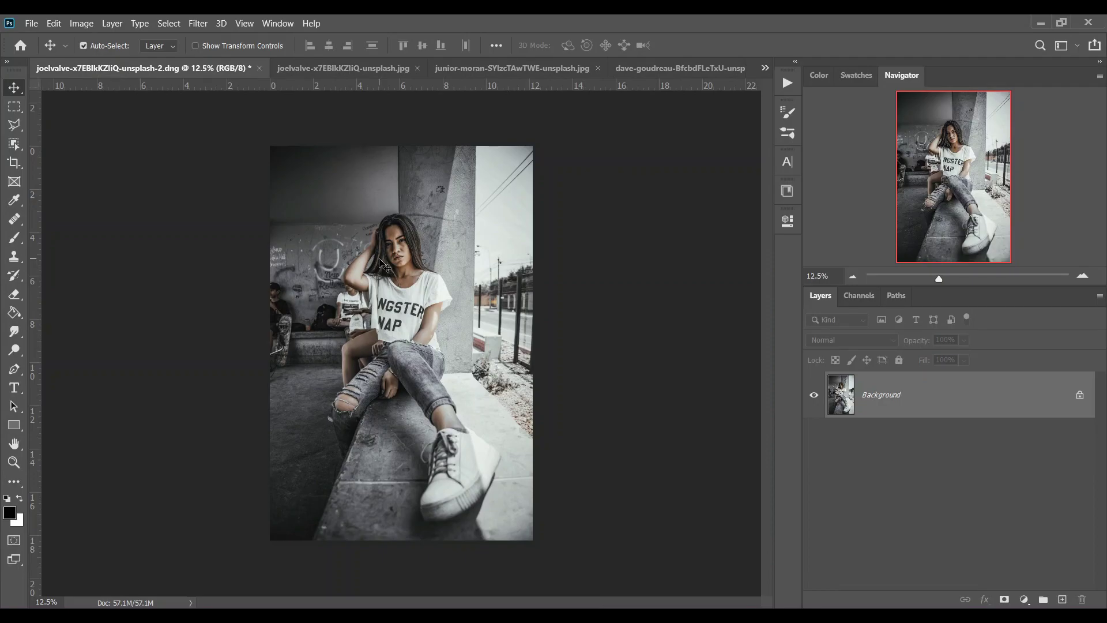
drag(420, 170, 394, 178)
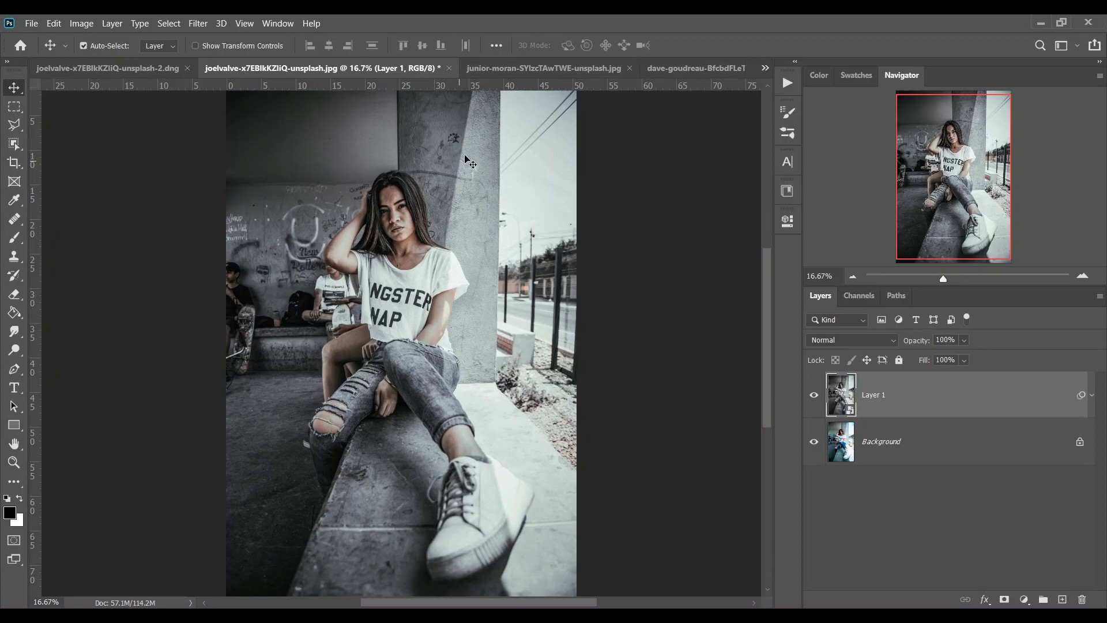
On the orange-shirt photo, duplicate the layer with Ctrl+J and apply the previous Camera Raw grade to it
click(524, 66)
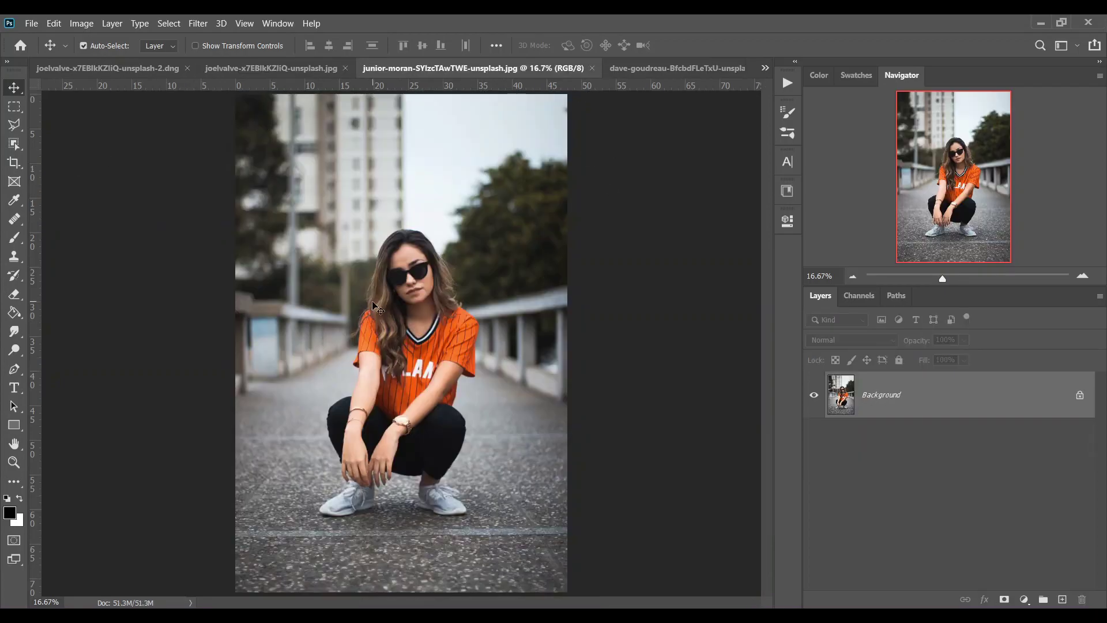
drag(864, 404, 862, 401)
key(ctrl+j)
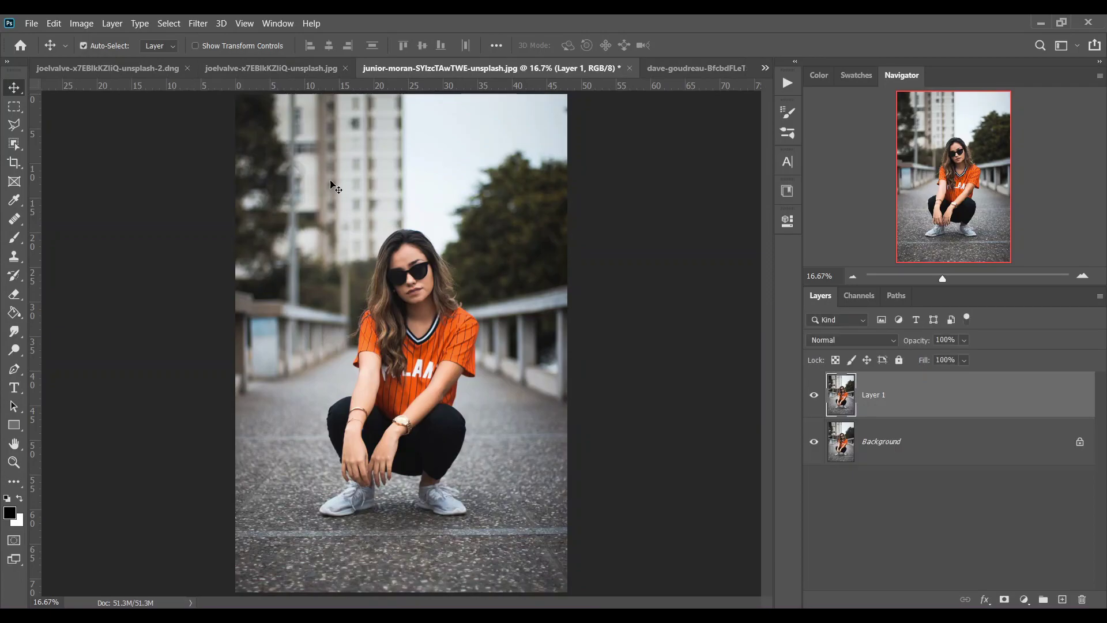
click(198, 23)
click(254, 34)
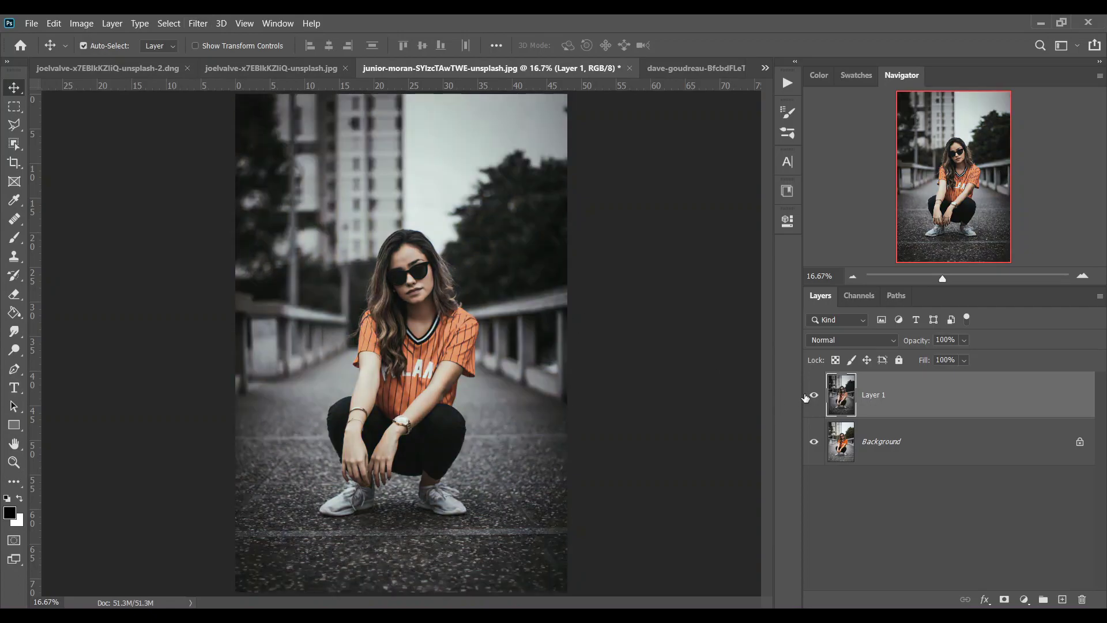
Compare the graded layer with the original, then bring up the motorcycle photo
click(814, 394)
click(814, 394)
click(673, 69)
Duplicate the motorcycle photo's layer, apply the previous Camera Raw grade, and compare it with the original
key(ctrl+j)
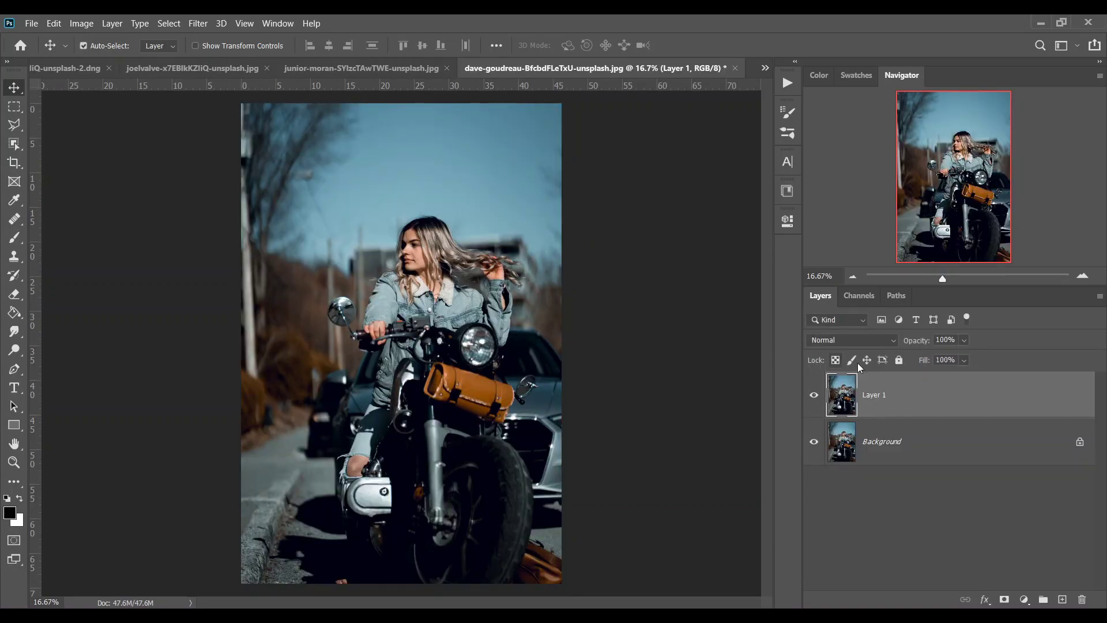
click(198, 23)
click(256, 38)
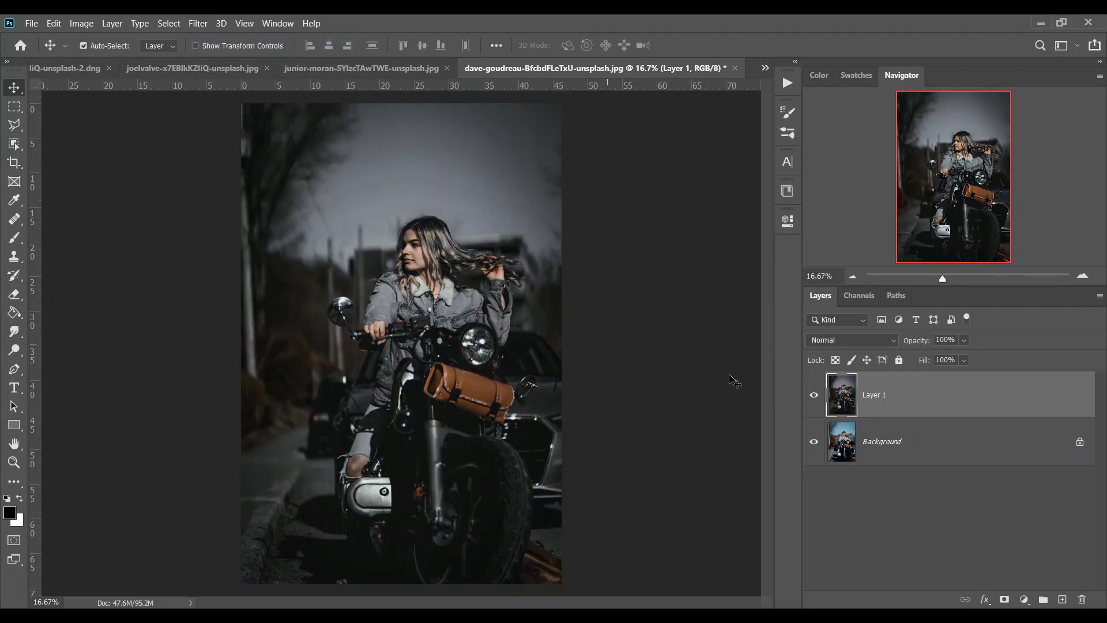
click(813, 394)
click(813, 394)
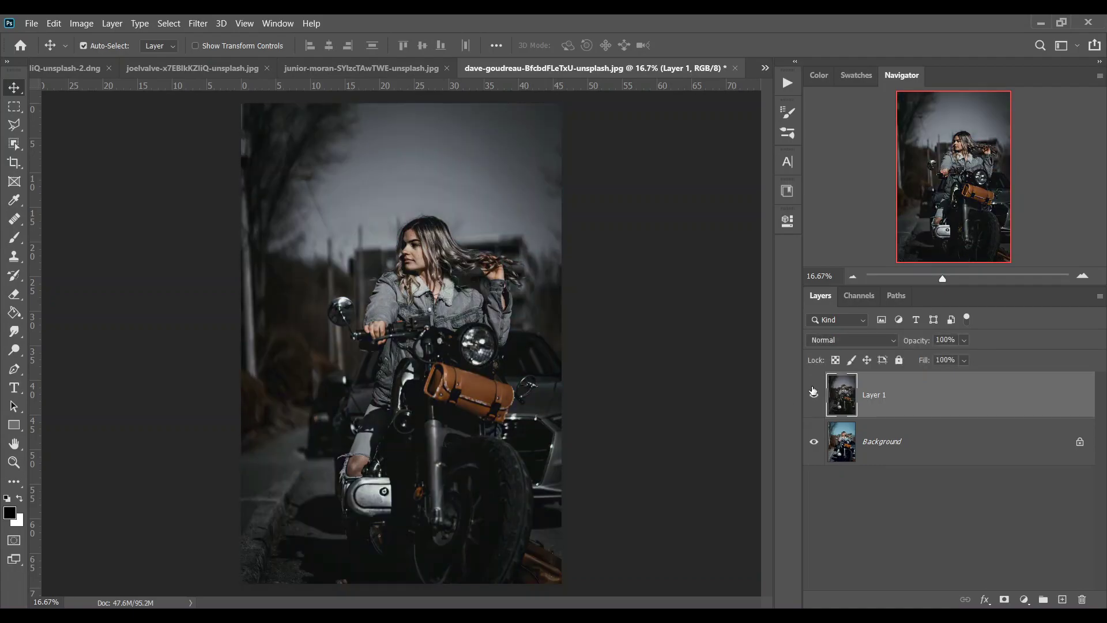